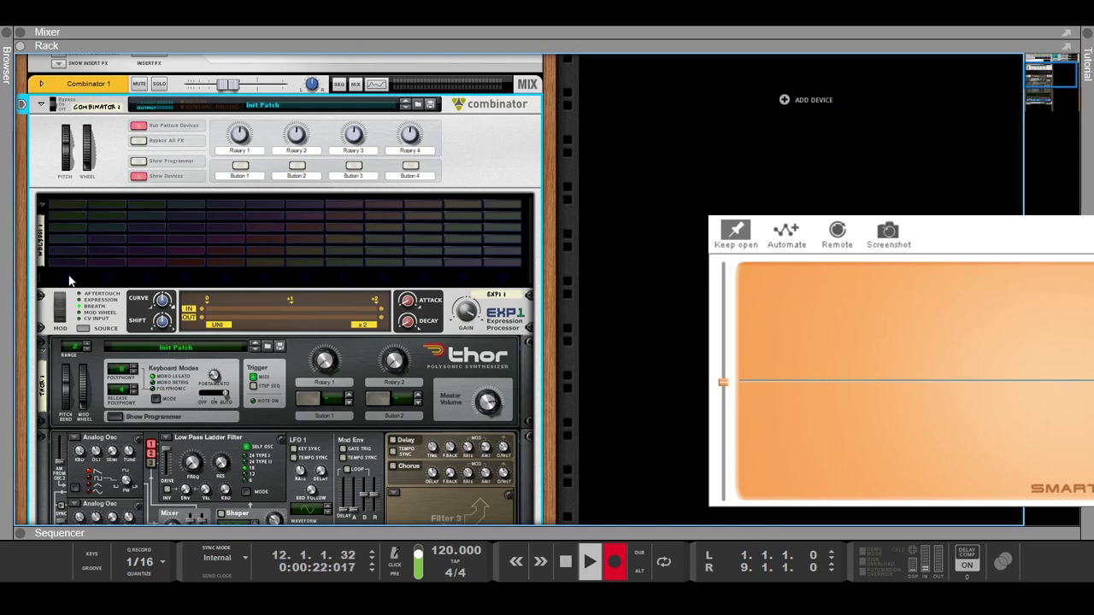
# - Examine Combinator 1's EXP1, Thor programmer settings, modulation routings and reverb
pyautogui.scroll(-4, 137, 325)
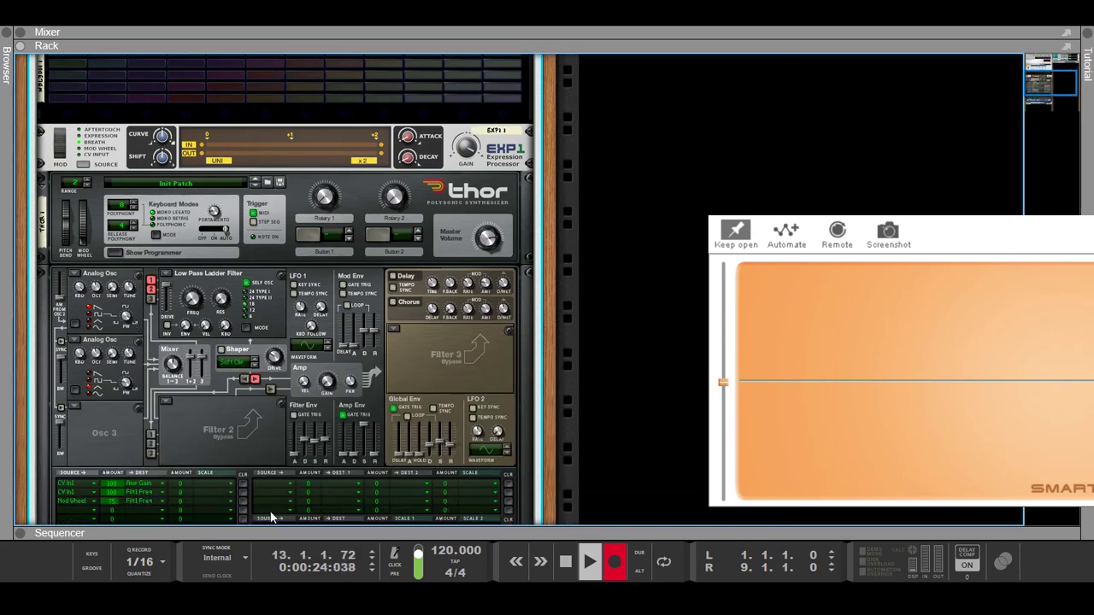
pyautogui.scroll(-1, 253, 288)
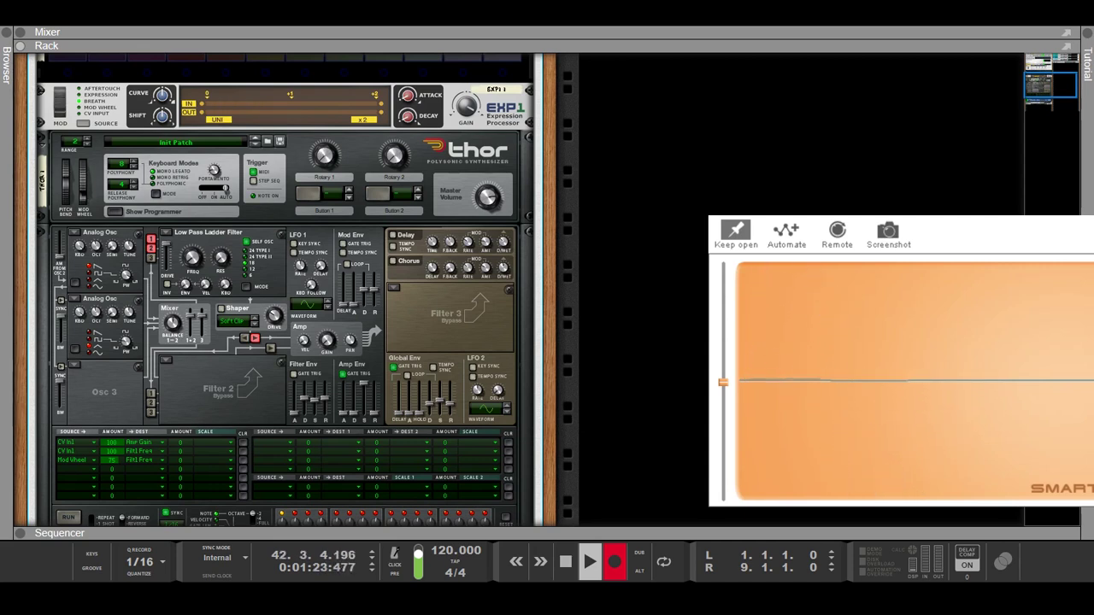
pyautogui.click(292, 502)
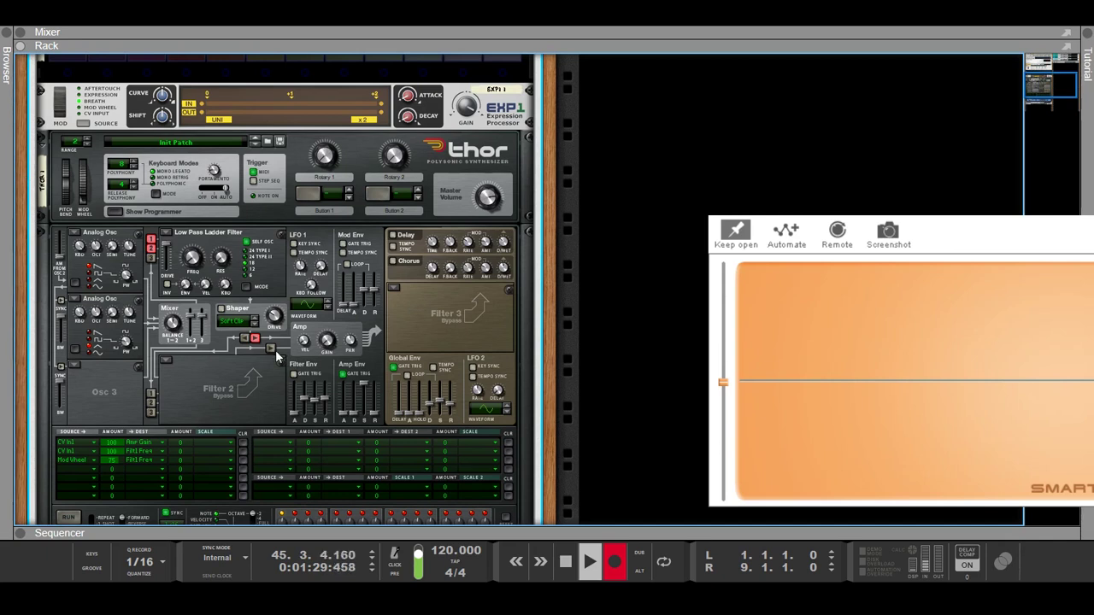
pyautogui.scroll(-3, 273, 353)
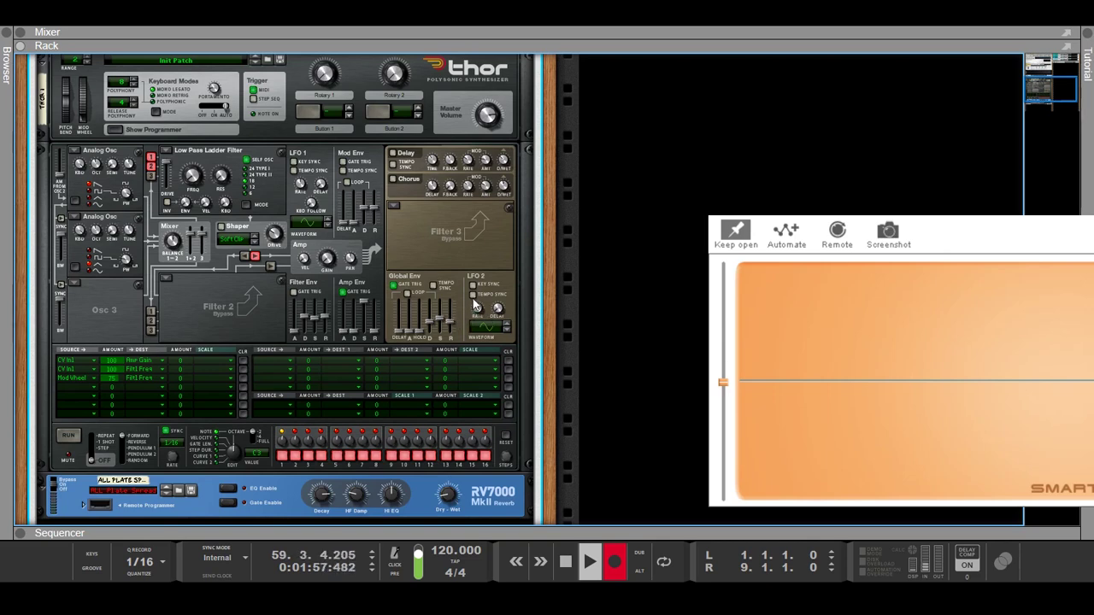
pyautogui.moveTo(477, 316)
pyautogui.scroll(-1, 150, 383)
pyautogui.scroll(4, 150, 384)
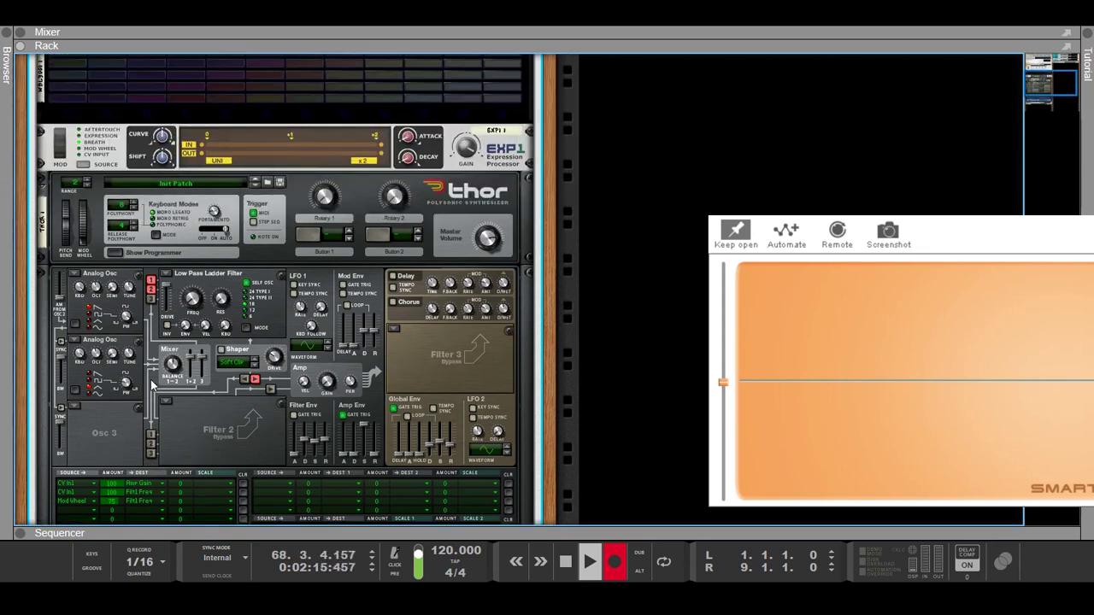
pyautogui.scroll(3, 70, 190)
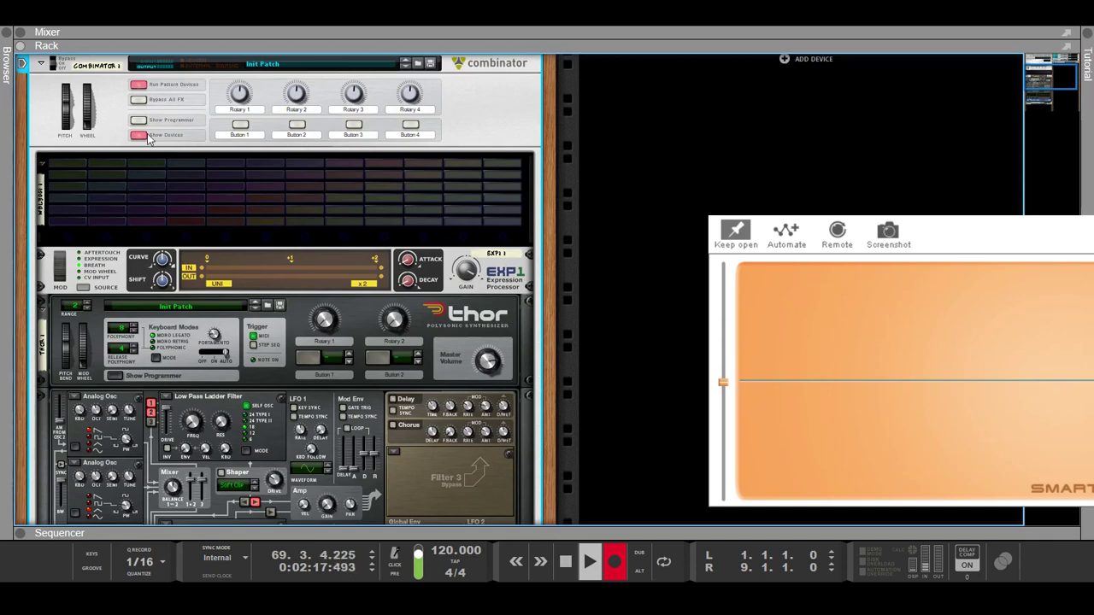
# - Hide the devices of Combinator 1, and unfold Combinator 2 with its empty device area as the insertion point
pyautogui.click(146, 139)
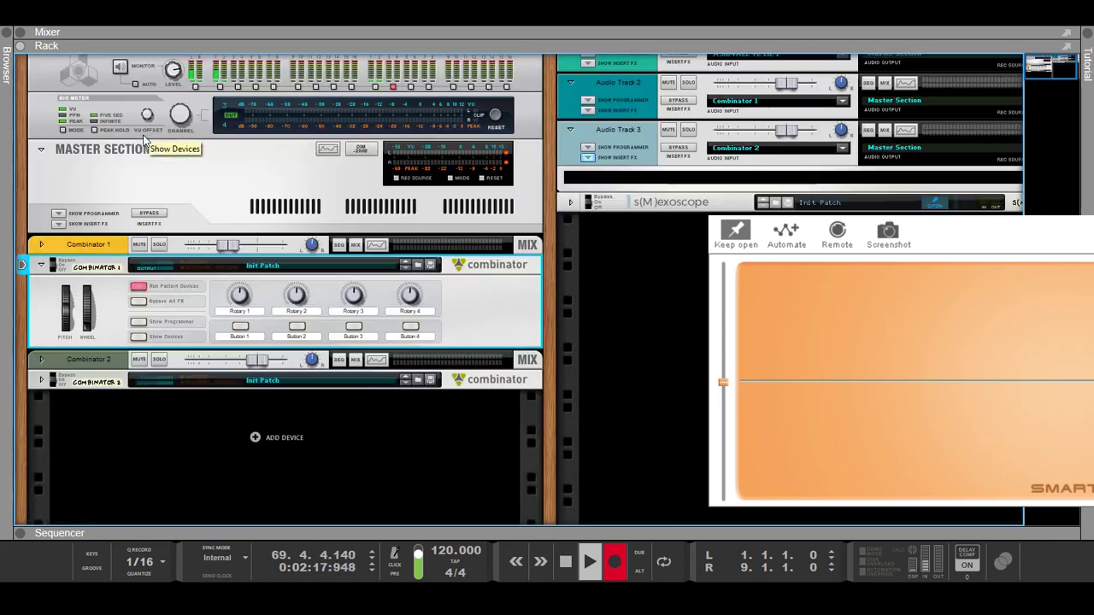
pyautogui.click(42, 381)
pyautogui.click(169, 376)
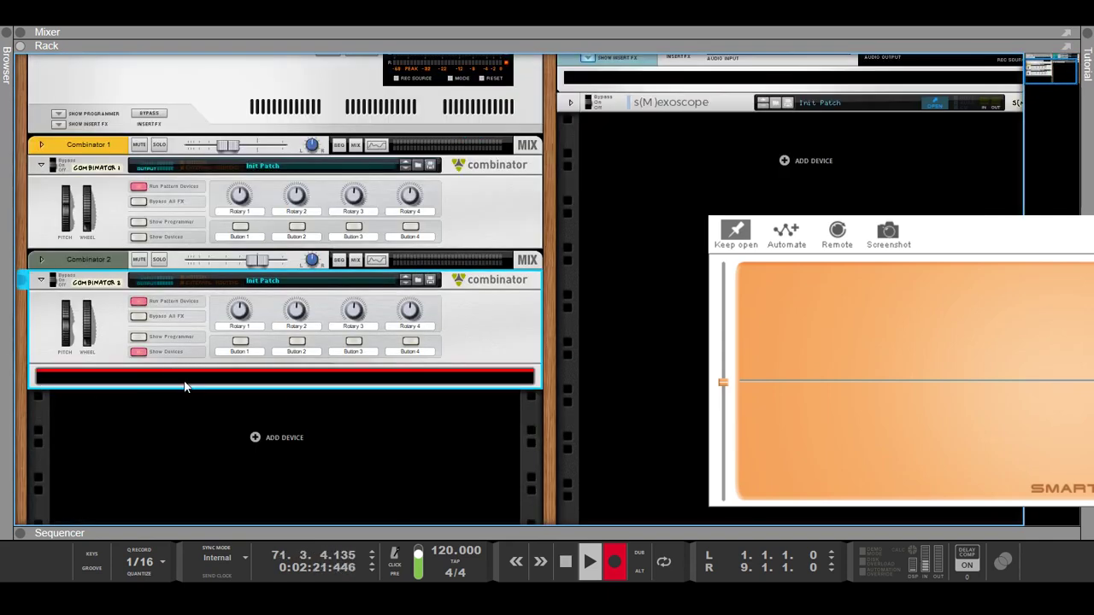
# - Add an EXP1 Expression Processor from the instruments list inside Combinator 2
pyautogui.click(7, 53)
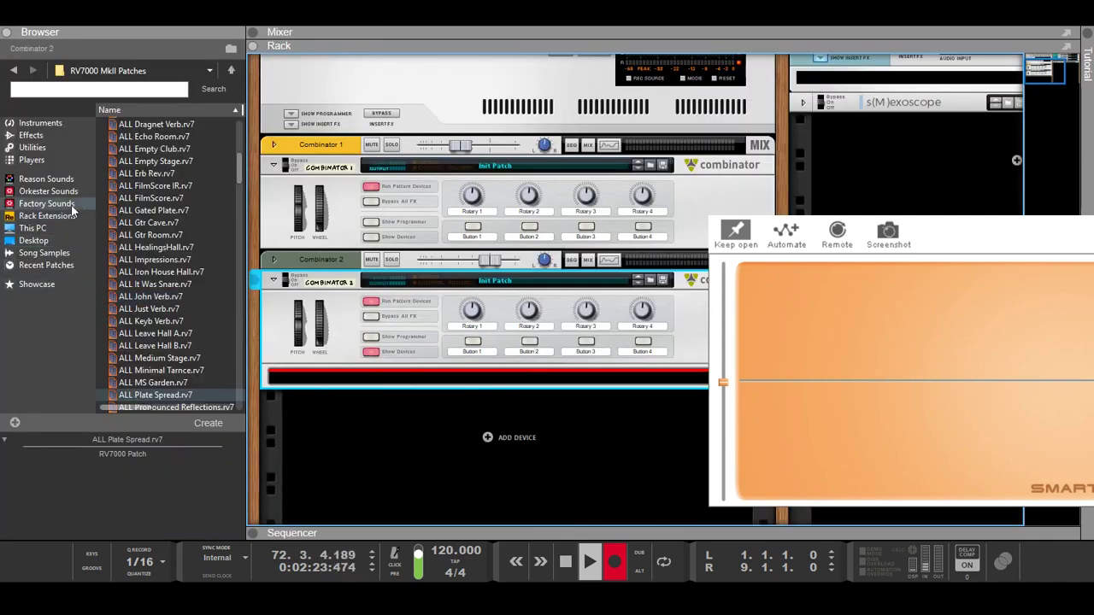
pyautogui.click(42, 122)
pyautogui.scroll(-10, 144, 248)
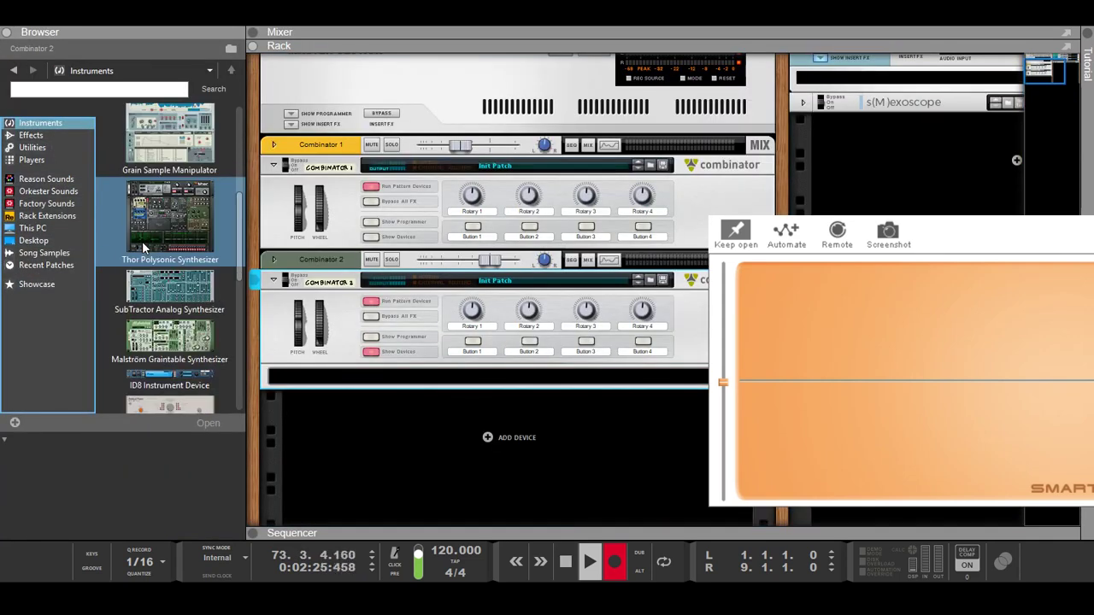
pyautogui.scroll(-5, 144, 248)
pyautogui.moveTo(169, 278); pyautogui.dragTo(287, 386)
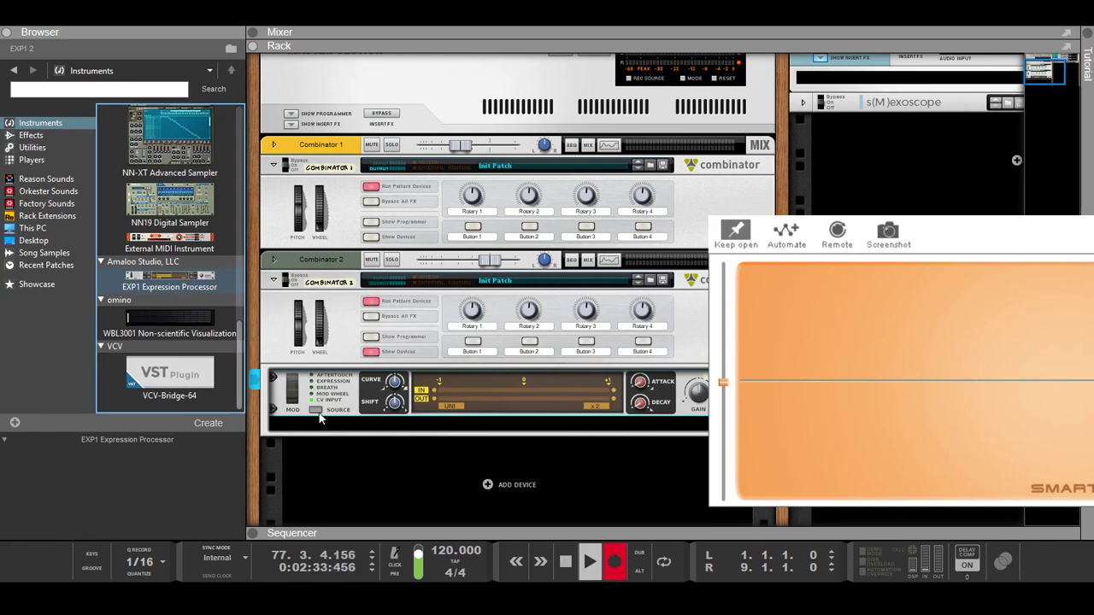
# - Add a Thor Polysonic Synthesizer and an RV7000 MkII reverb below the EXP1 in Combinator 2, and close the browser
pyautogui.scroll(10, 211, 282)
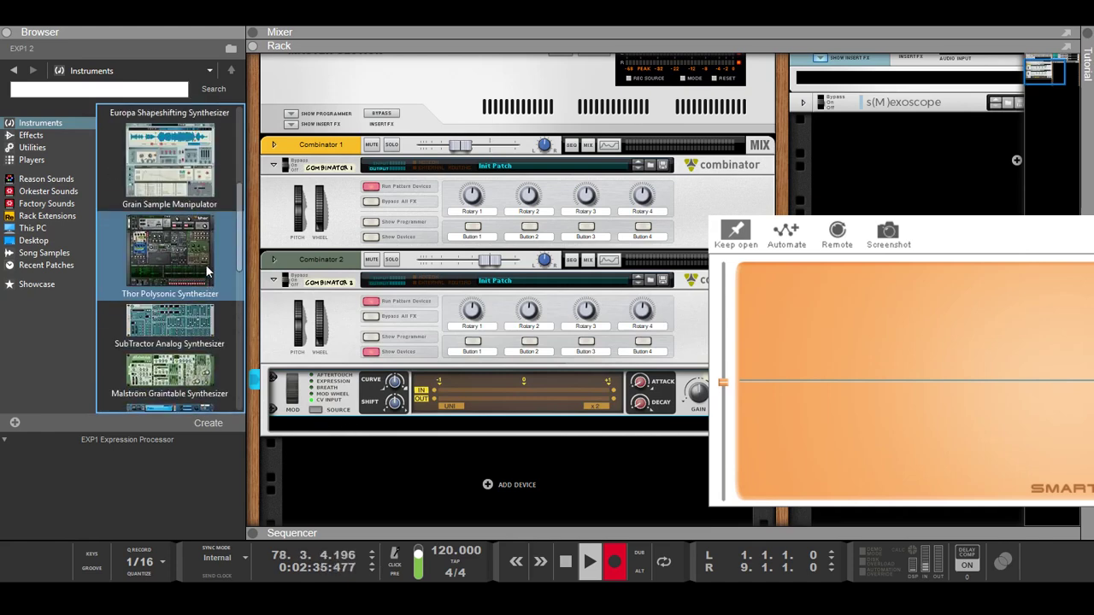
pyautogui.moveTo(203, 268); pyautogui.dragTo(329, 429)
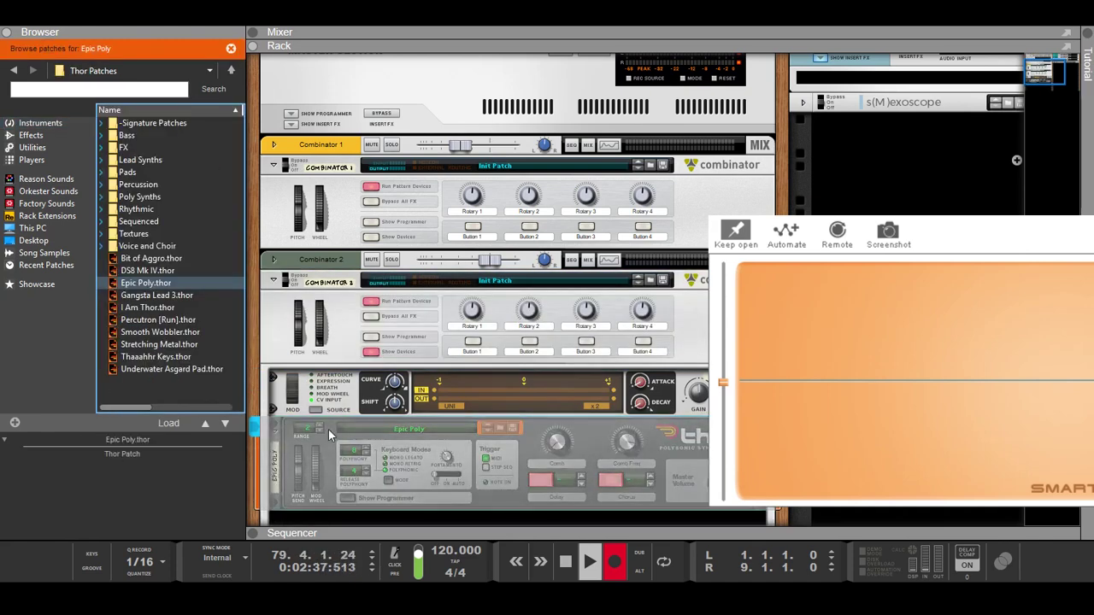
pyautogui.click(58, 133)
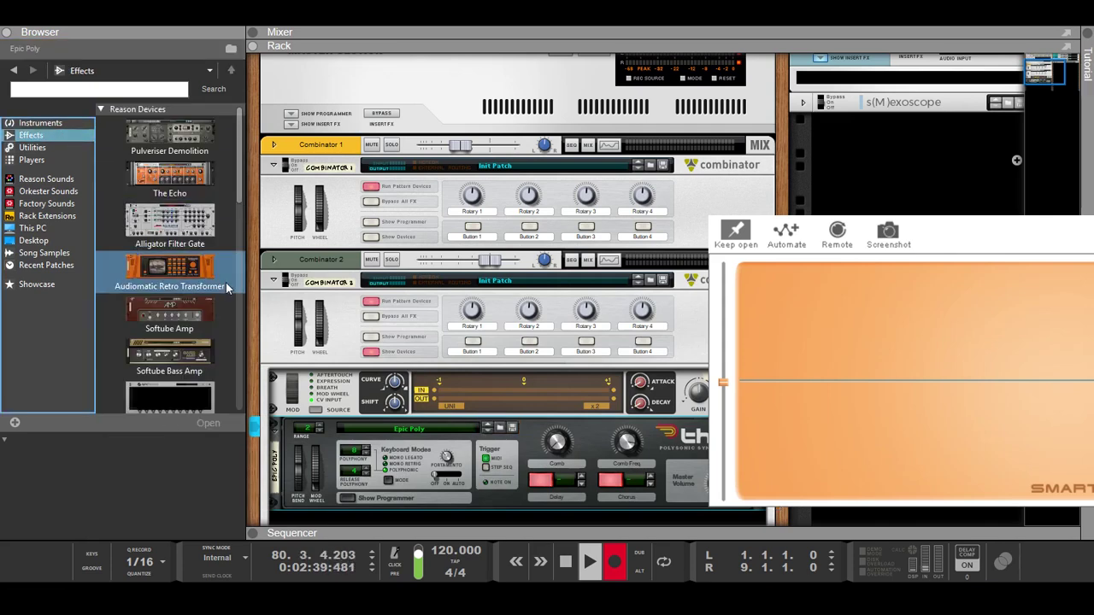
pyautogui.scroll(-5, 224, 283)
pyautogui.scroll(-1, 223, 286)
pyautogui.moveTo(189, 248); pyautogui.dragTo(447, 403)
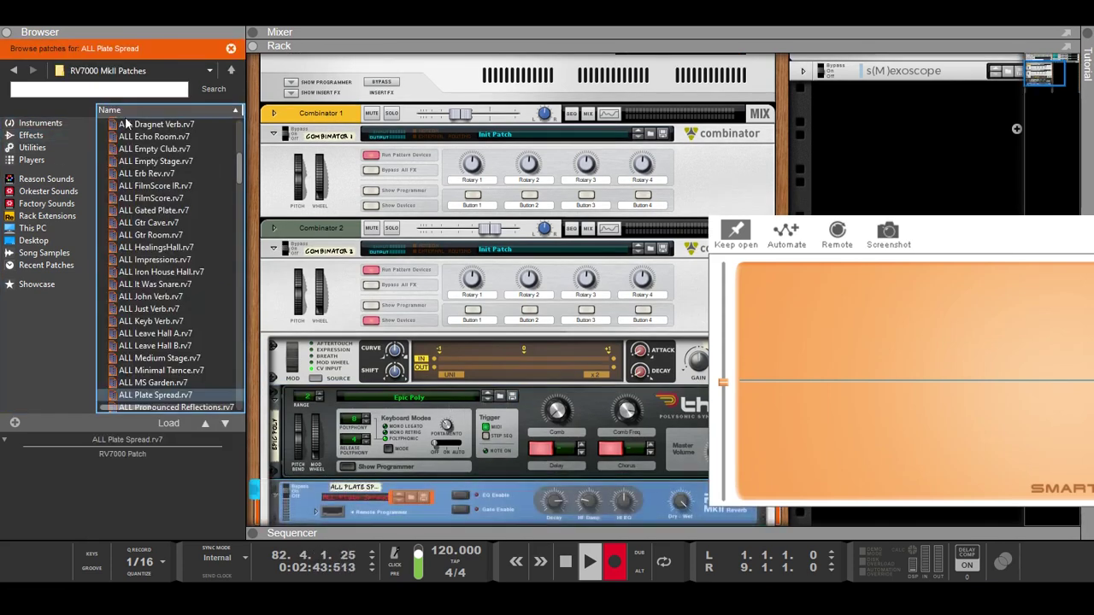
pyautogui.click(6, 34)
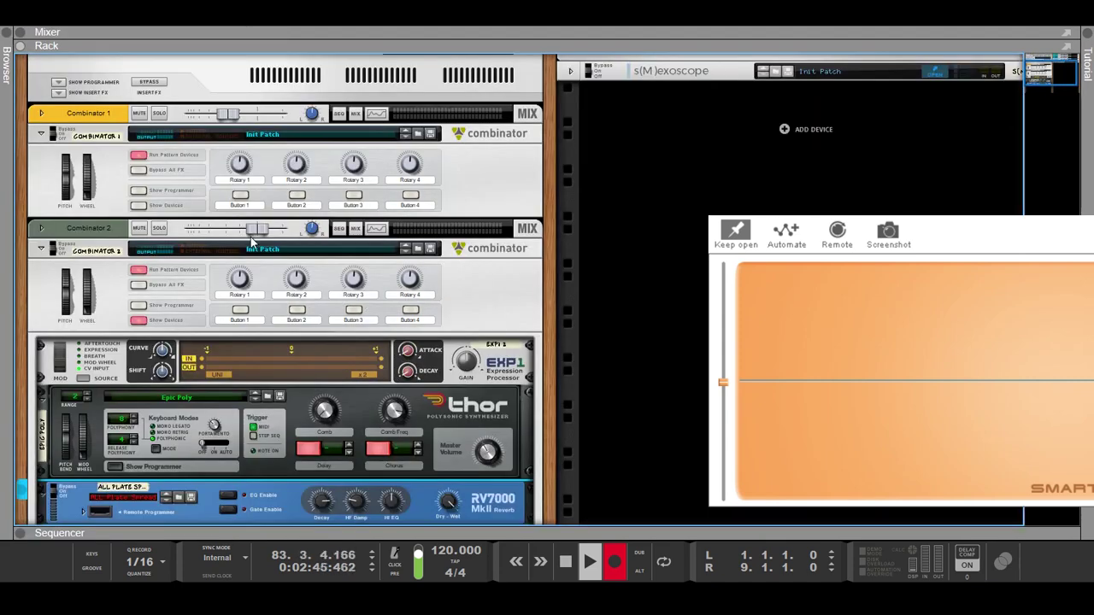
# - Set the EXP1 in Combinator 2 to the Breath input source, UNI mode and x2 range
pyautogui.scroll(-1, 256, 272)
pyautogui.scroll(-1, 285, 345)
pyautogui.press('Tab')
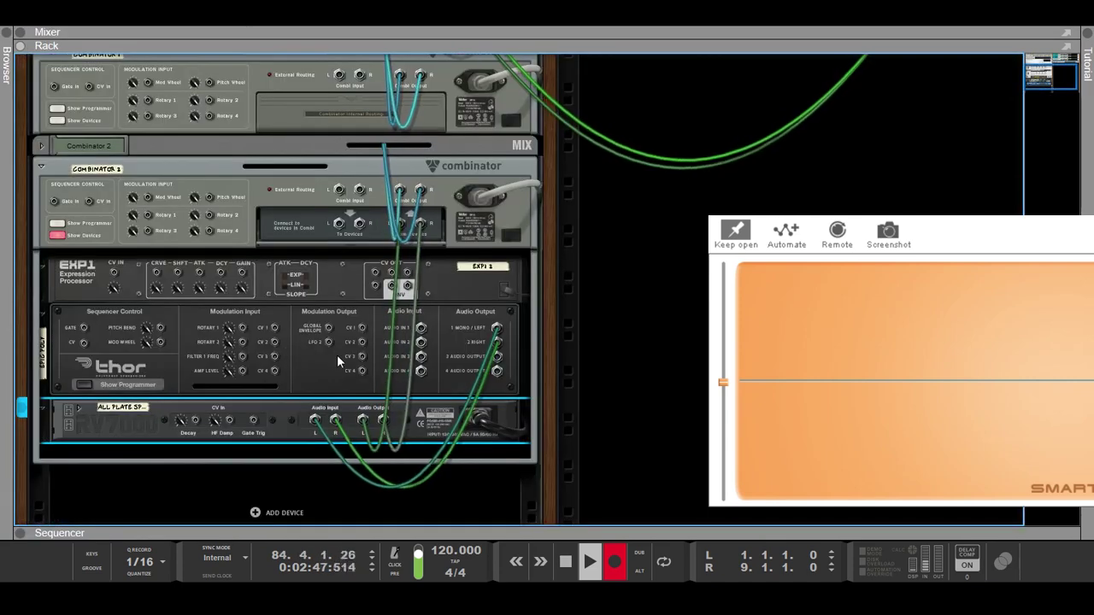
pyautogui.scroll(-1, 376, 351)
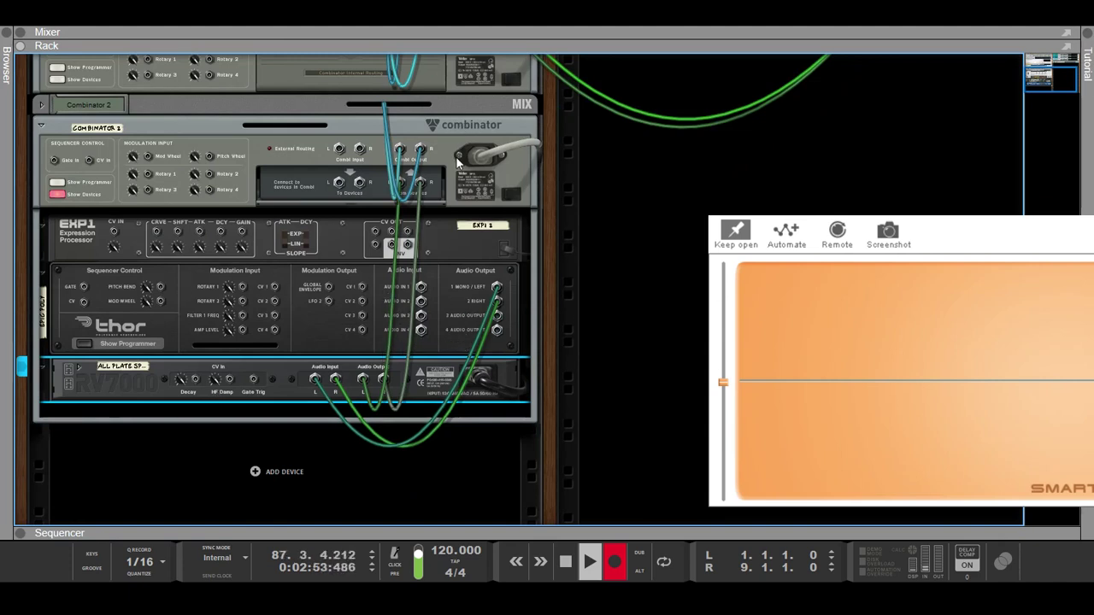
pyautogui.press('Tab')
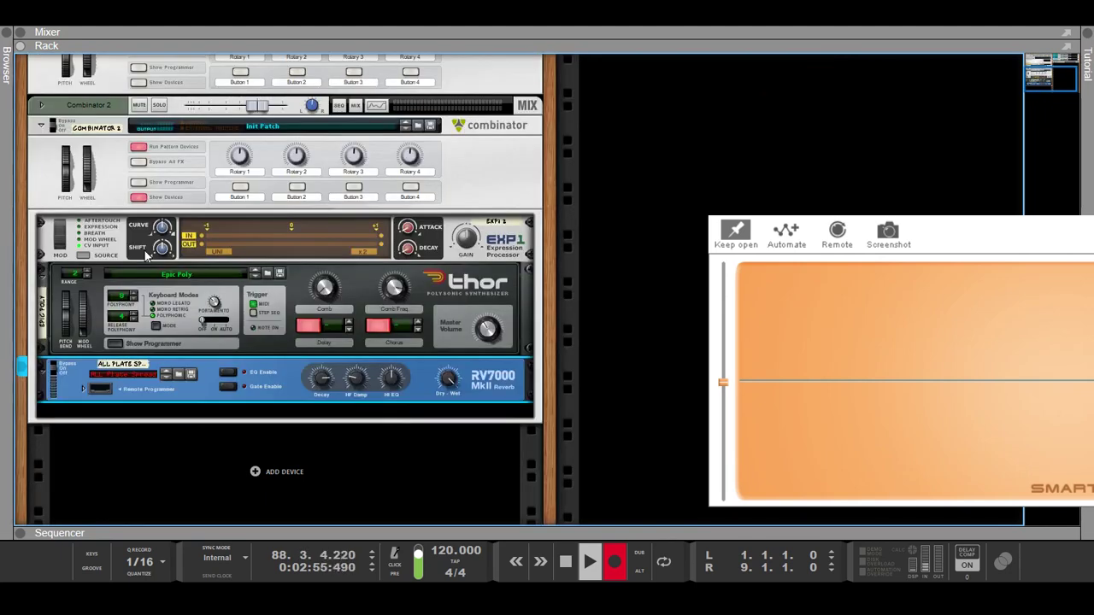
pyautogui.click(84, 256)
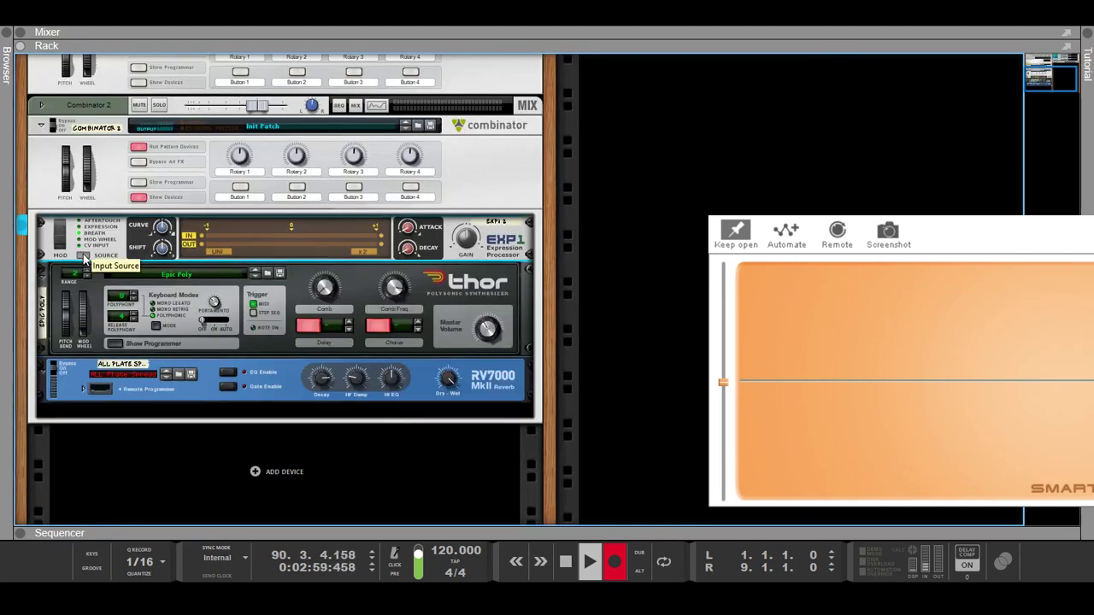
pyautogui.click(223, 252)
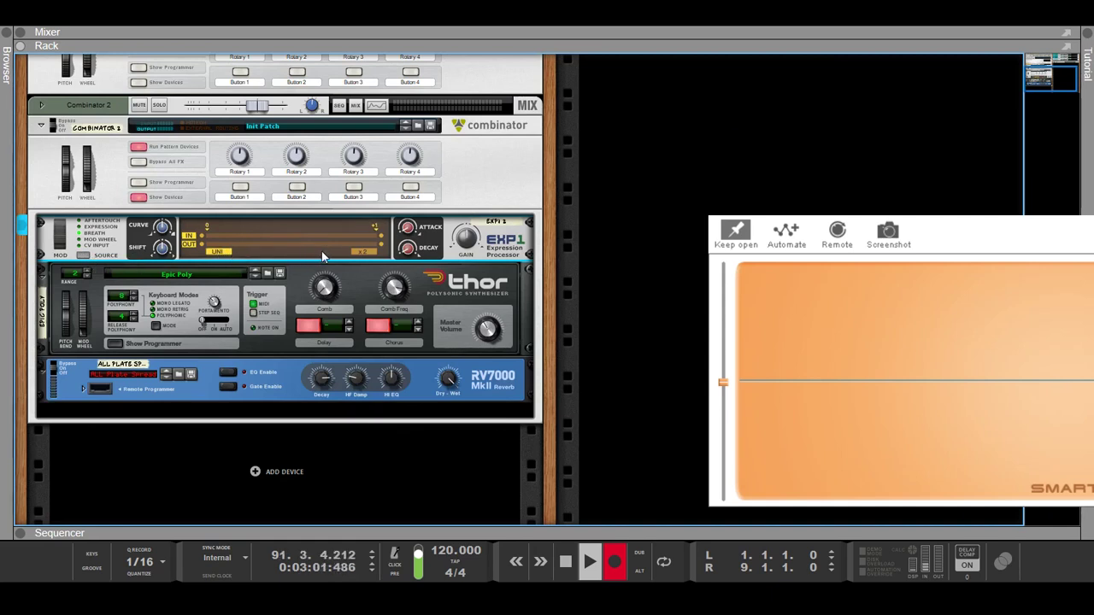
pyautogui.click(358, 252)
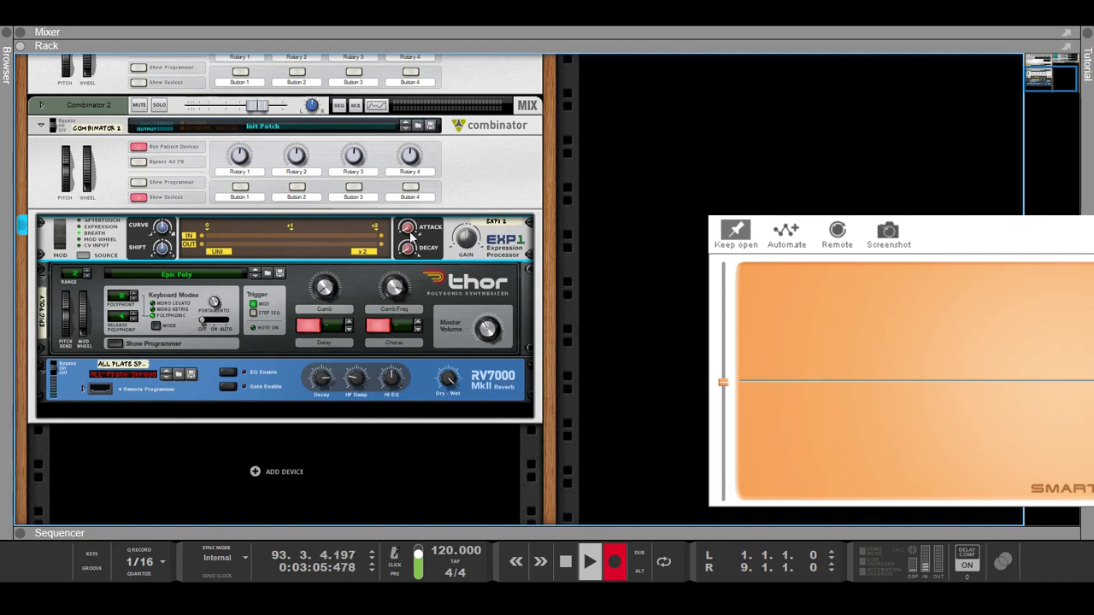
pyautogui.moveTo(411, 233)
# - Reset the Thor in Combinator 2 to its Init Patch and show its programmer
pyautogui.click(272, 342)
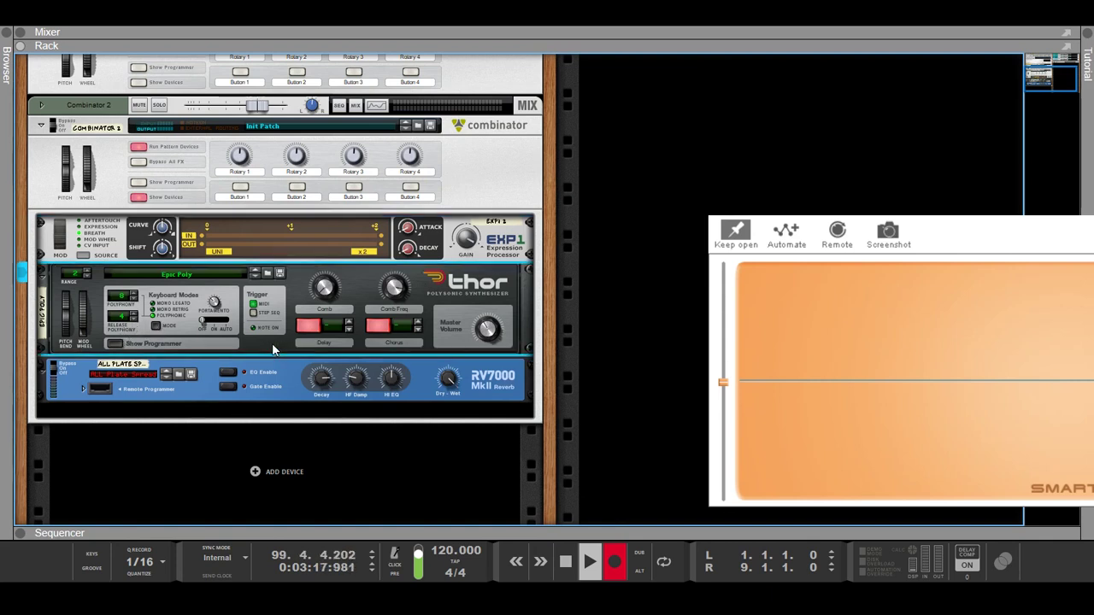
pyautogui.click(396, 420)
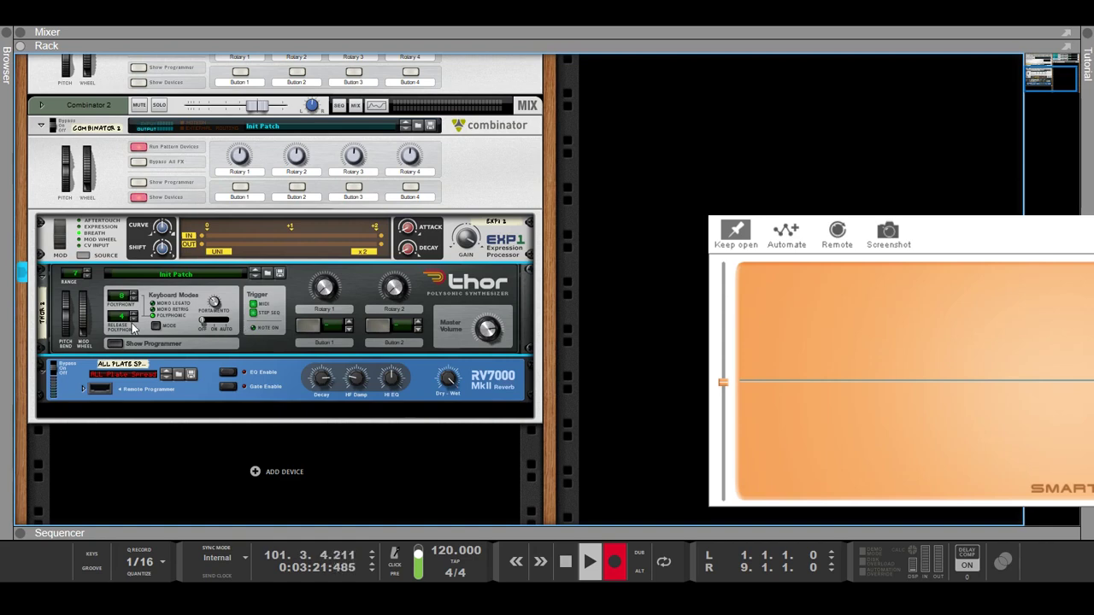
pyautogui.click(116, 344)
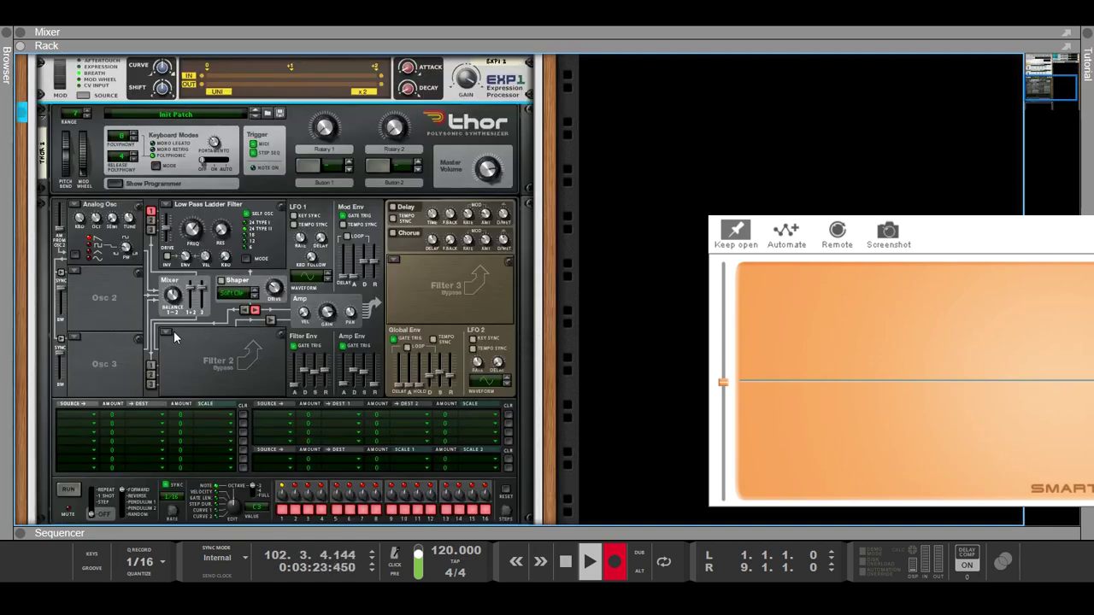
# - Set the RV7000 reverb in Combinator 2 to Bypass
pyautogui.scroll(-2, 173, 330)
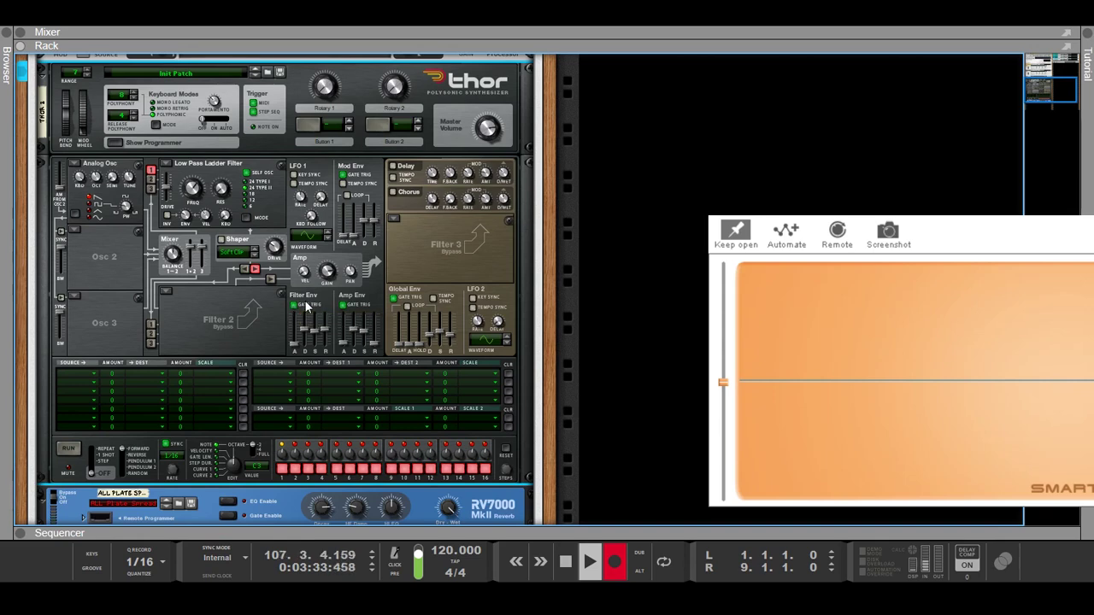
pyautogui.scroll(-2, 125, 496)
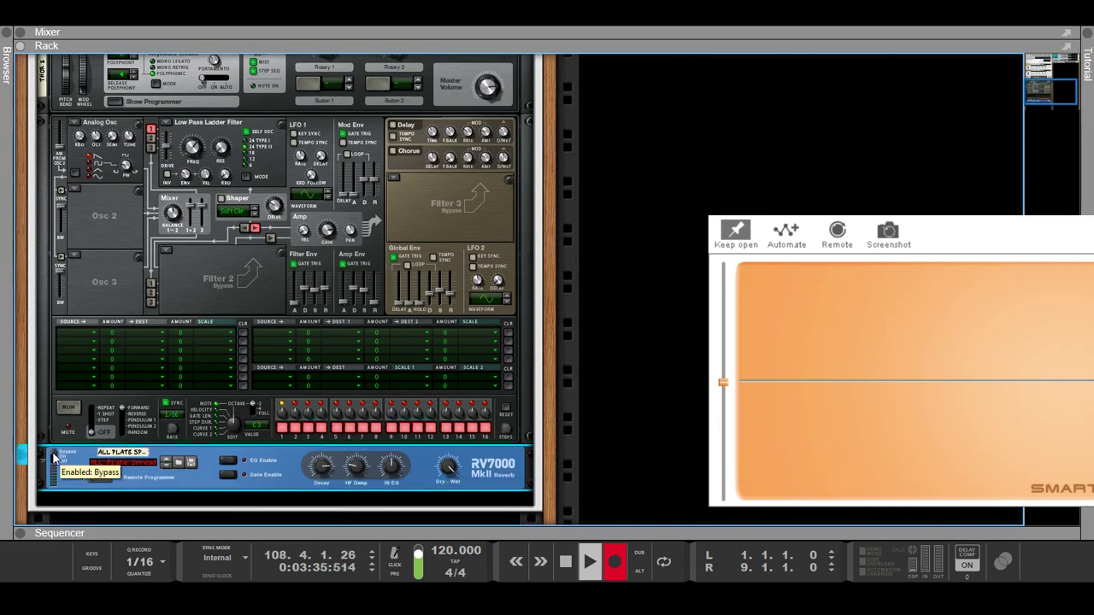
pyautogui.scroll(4, 228, 330)
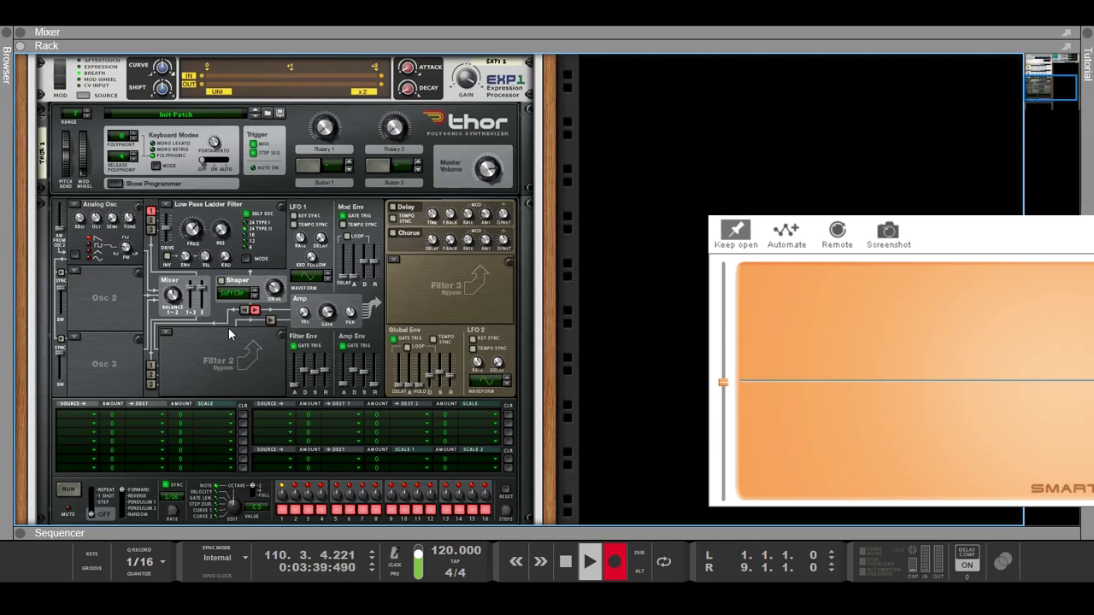
# - Turn off Gate Trig on Thor's Filter, Mod, Amp and Global envelopes
pyautogui.scroll(3, 228, 328)
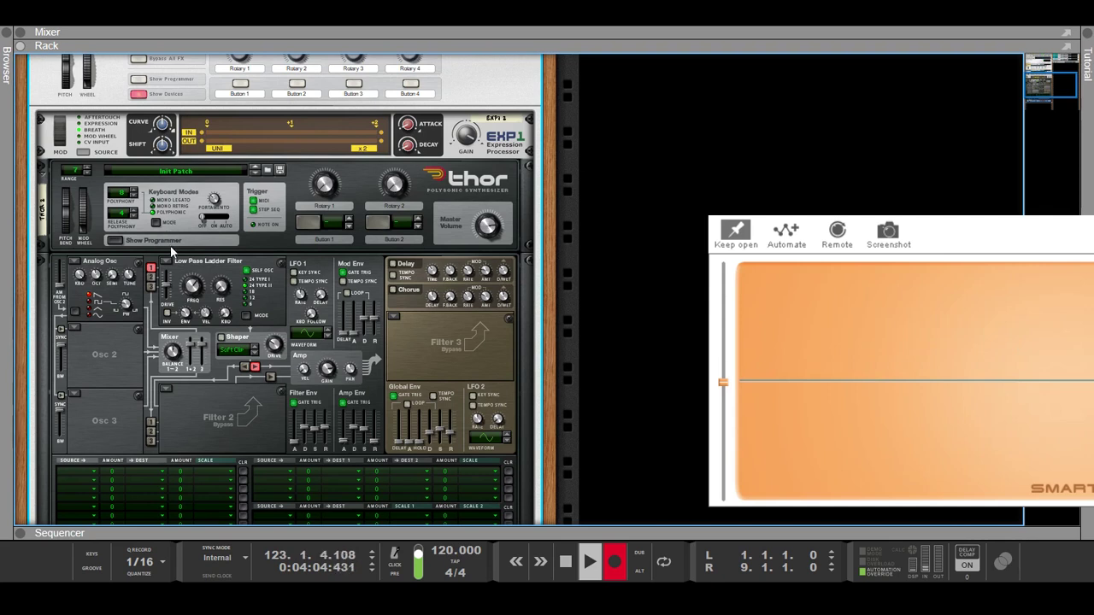
pyautogui.scroll(-1, 167, 351)
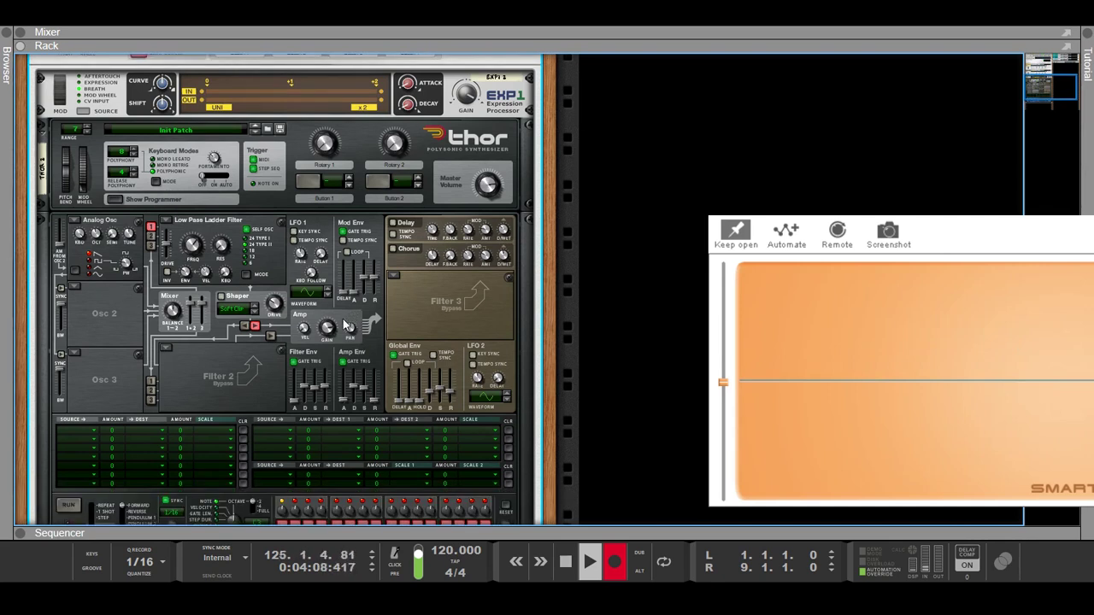
pyautogui.click(293, 362)
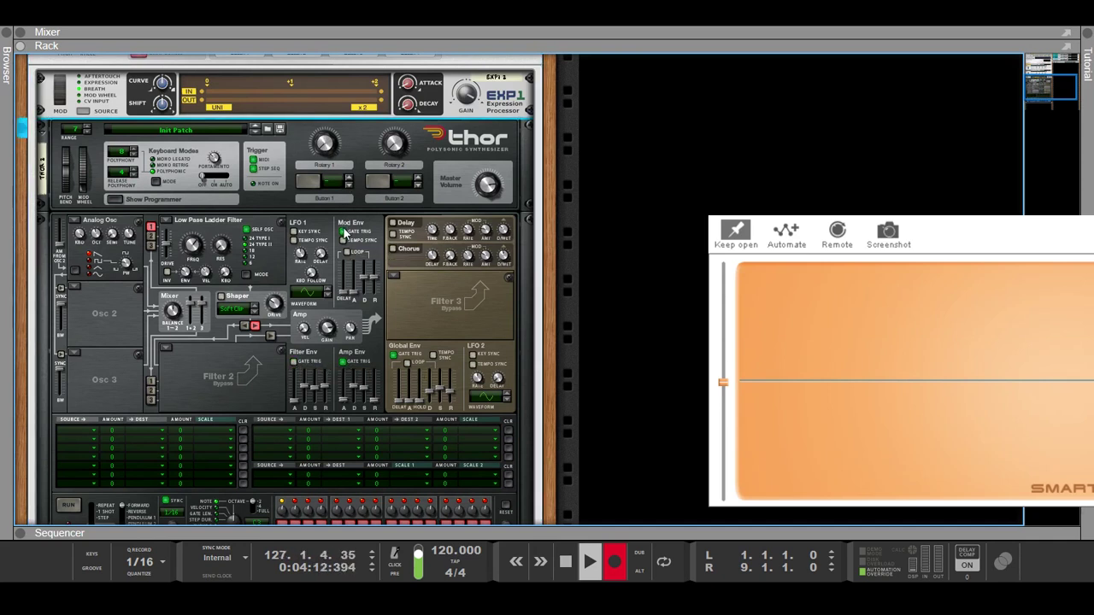
pyautogui.click(347, 364)
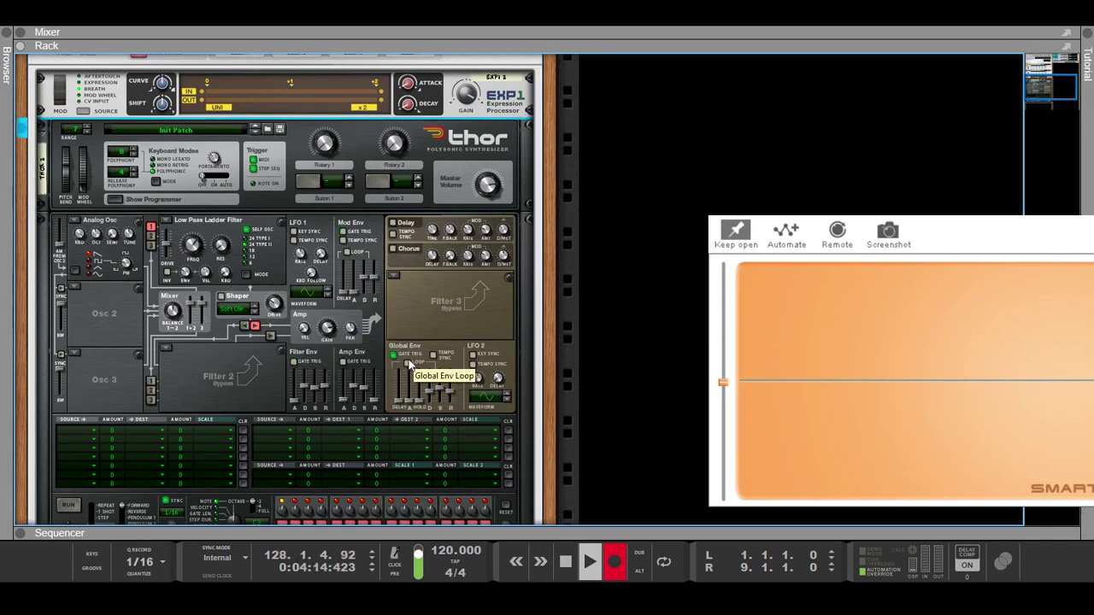
pyautogui.click(394, 354)
pyautogui.scroll(-3, 379, 333)
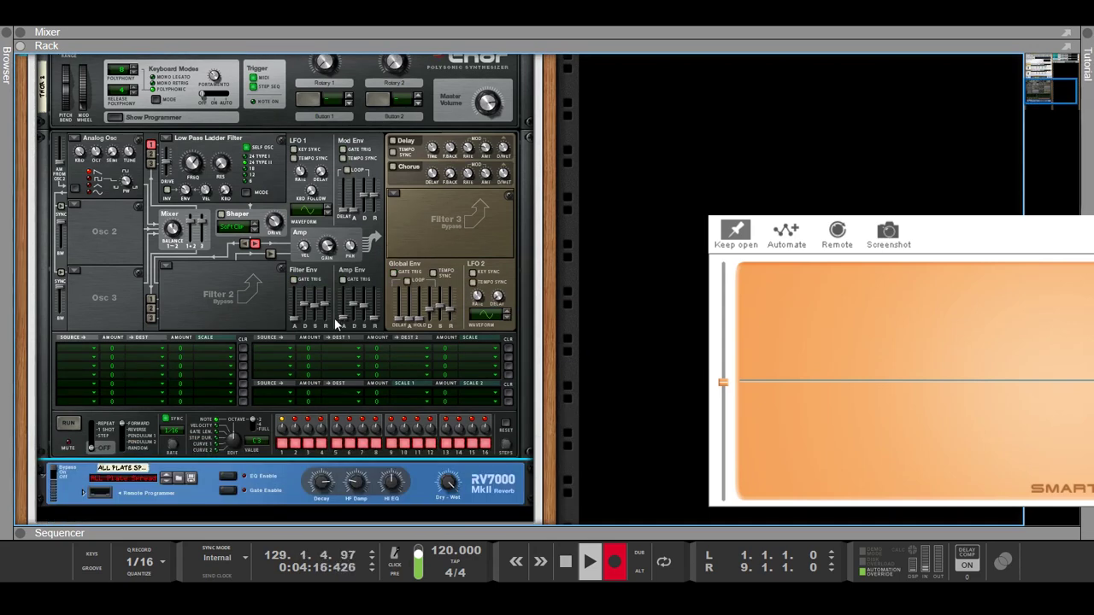
# - Connect the EXP1's first CV output to Thor's CV 1 modulation input on the rear of the rack
pyautogui.scroll(4, 80, 366)
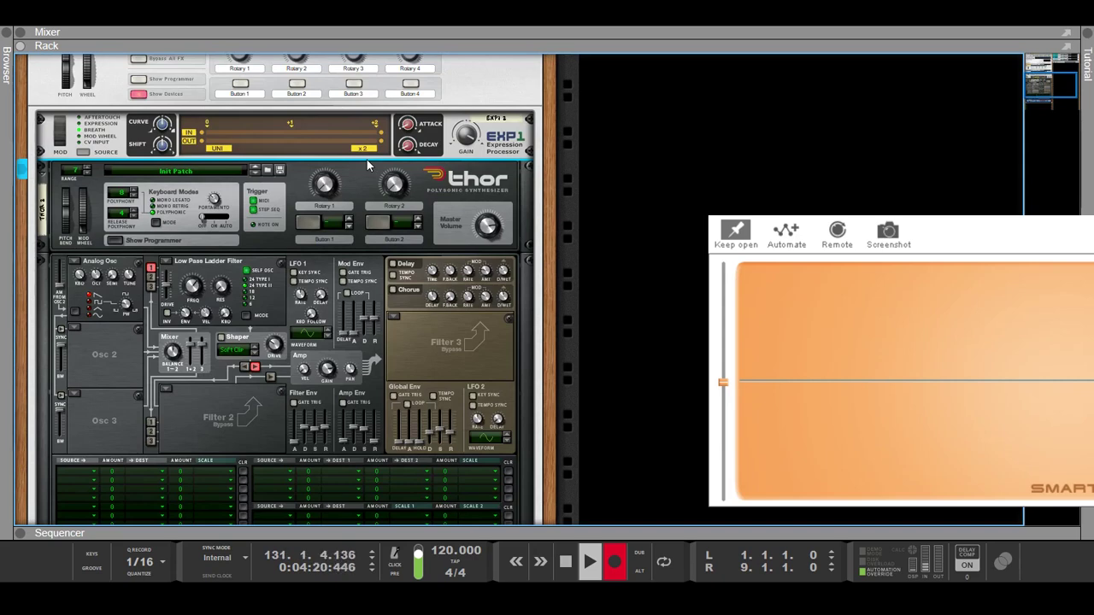
pyautogui.press('Tab')
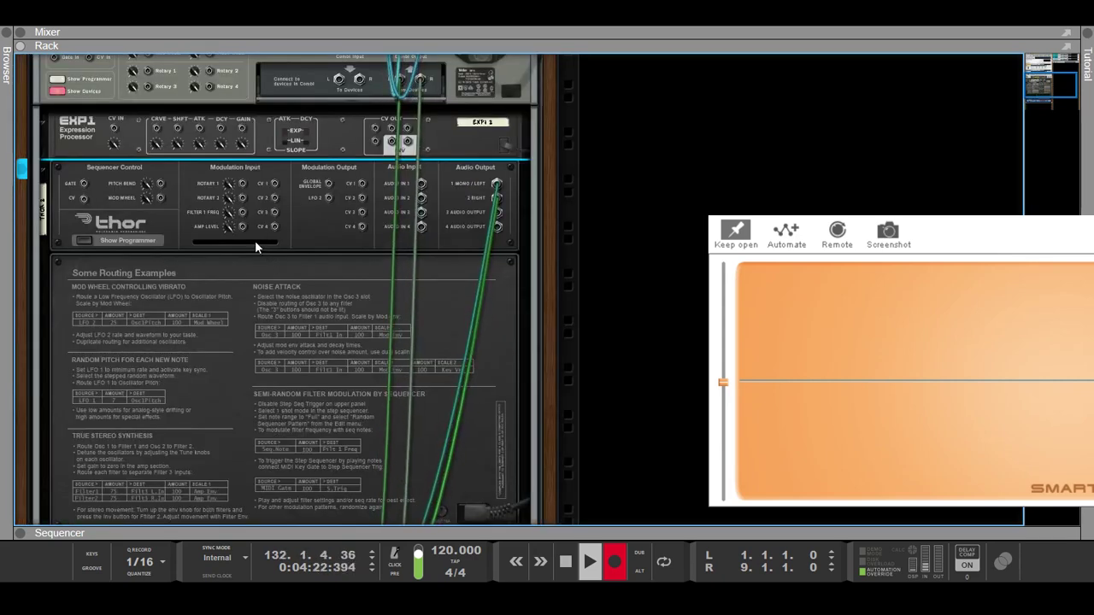
pyautogui.moveTo(381, 132); pyautogui.dragTo(276, 186)
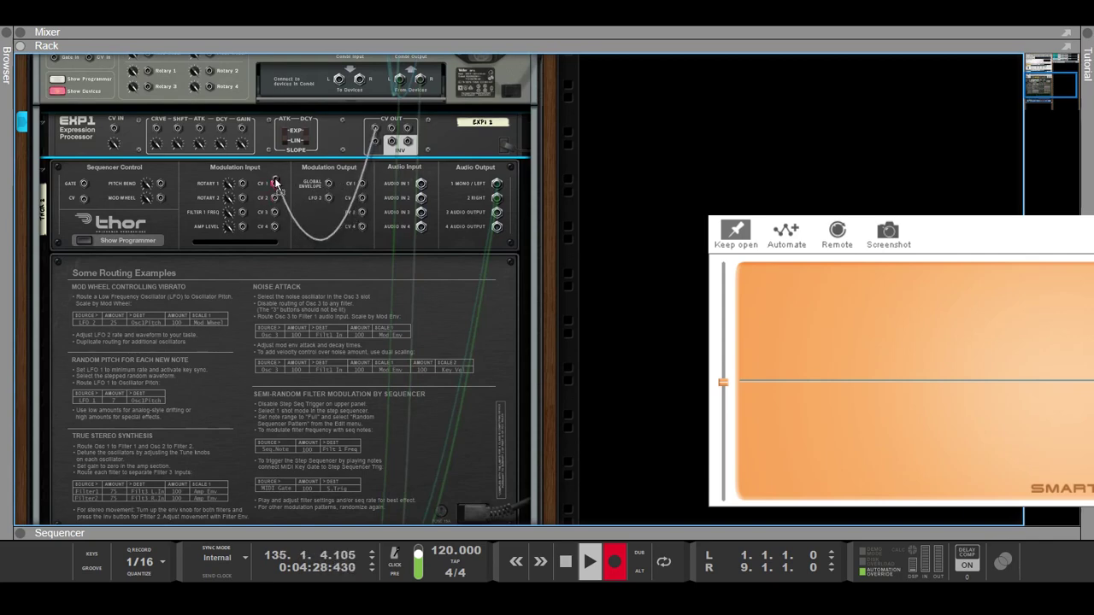
pyautogui.press('Tab')
# - Route CV In1 to Amp Gain with an amount of 100 in the first row of Thor's modulation matrix
pyautogui.scroll(-3, 170, 267)
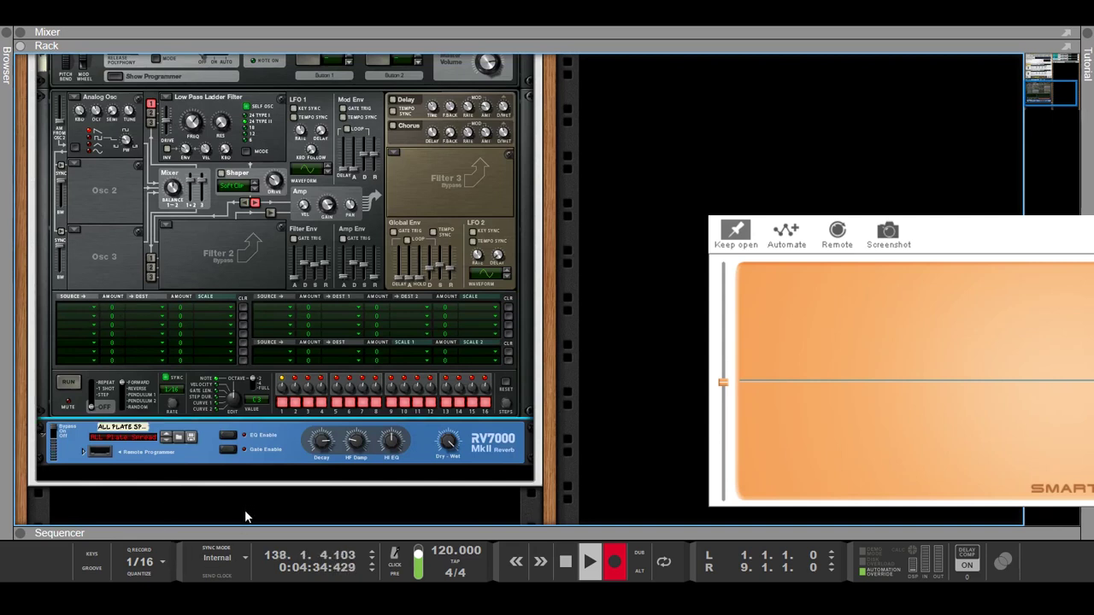
pyautogui.moveTo(117, 316); pyautogui.dragTo(143, 296)
pyautogui.click(300, 368)
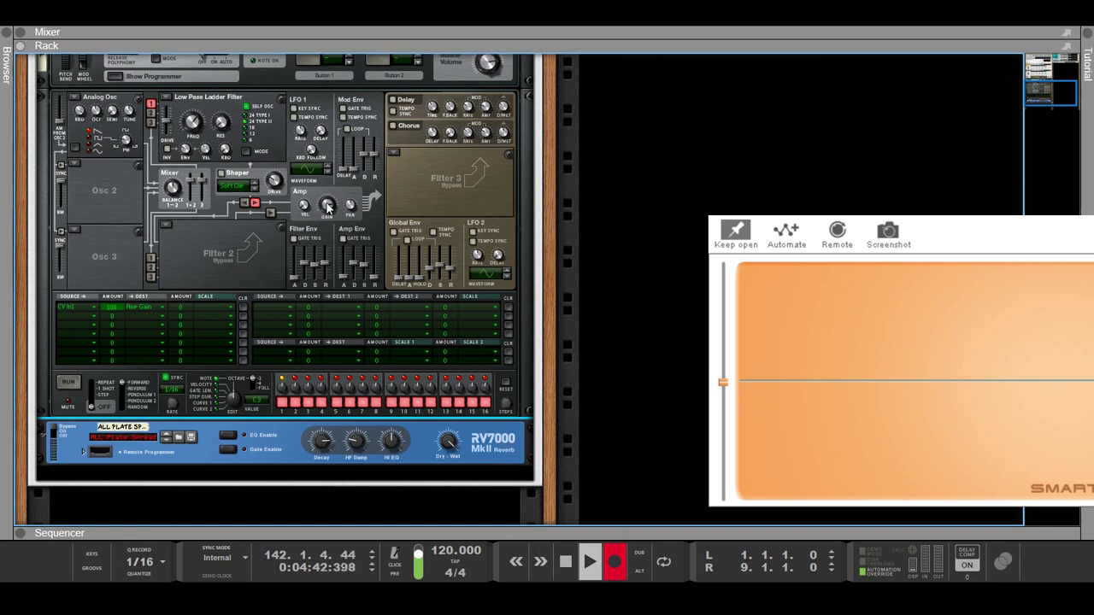
# - Turn down Thor's Amp Gain and set its Amp Env to Gate Trig on, minimum decay and full sustain
pyautogui.moveTo(327, 210); pyautogui.dragTo(342, 339)
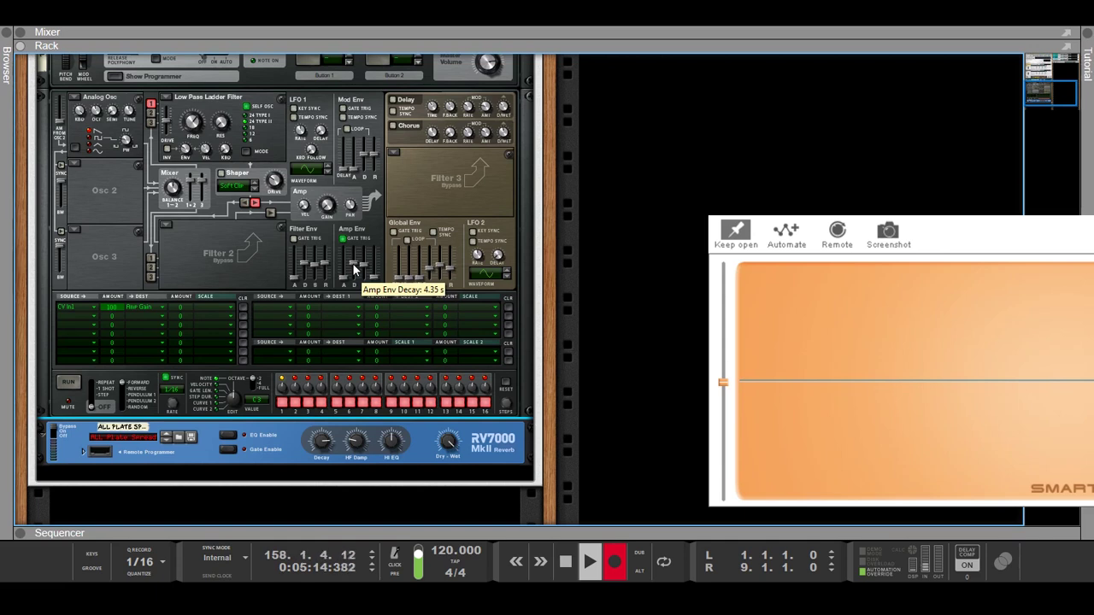
pyautogui.moveTo(352, 265); pyautogui.dragTo(371, 288)
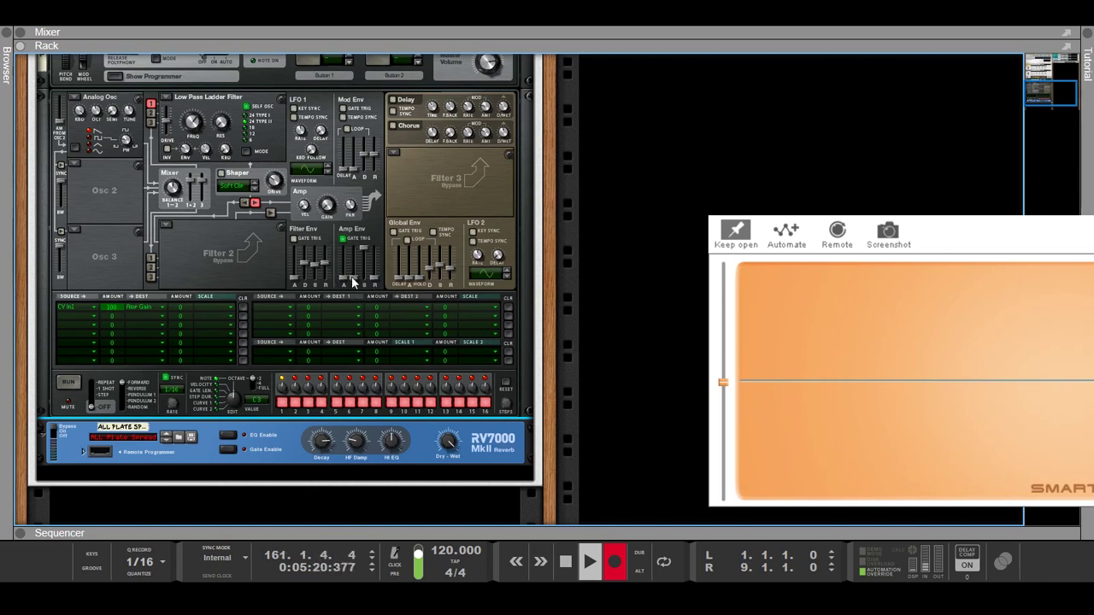
pyautogui.moveTo(351, 276)
# - Route CV In1 to Filter 1 frequency with an amount of 100 in Thor's matrix and lower the Filter 1 frequency
pyautogui.moveTo(110, 318); pyautogui.dragTo(109, 200)
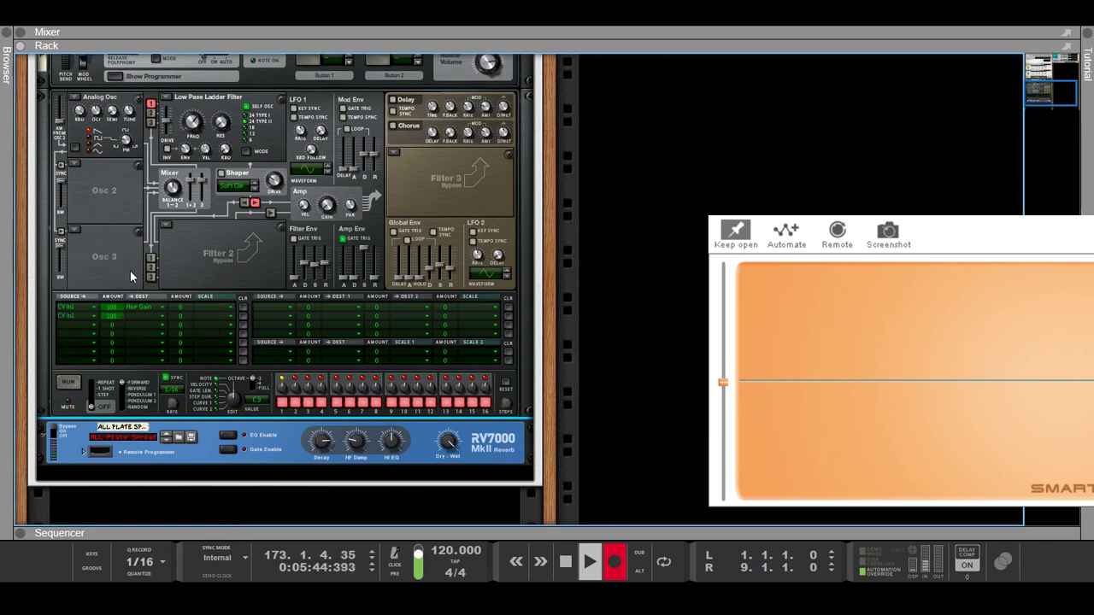
pyautogui.click(296, 326)
pyautogui.moveTo(194, 123)
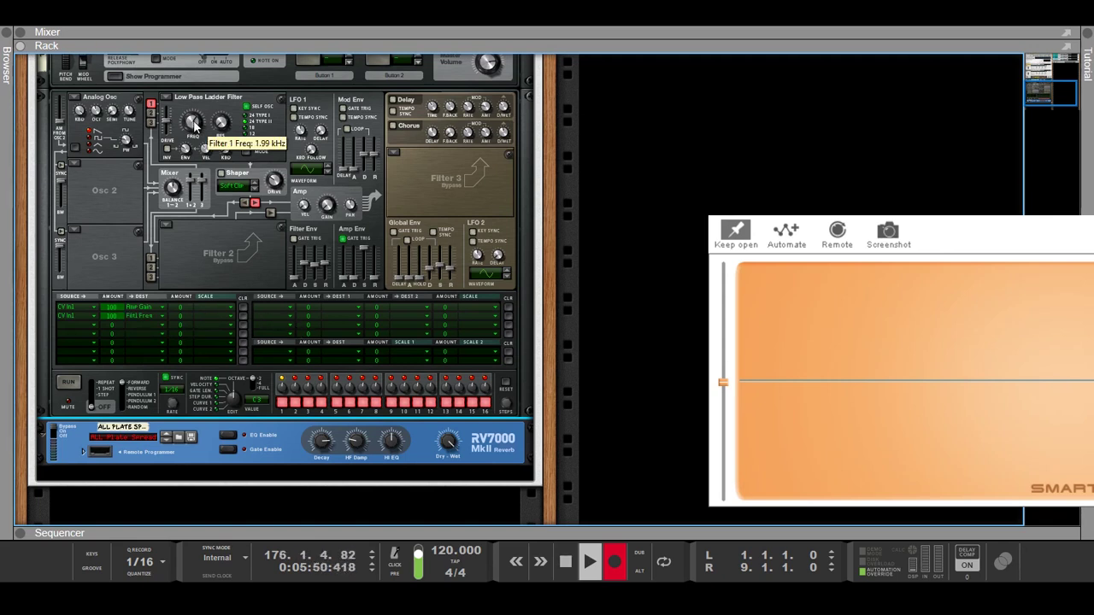
pyautogui.moveTo(194, 123); pyautogui.dragTo(224, 256)
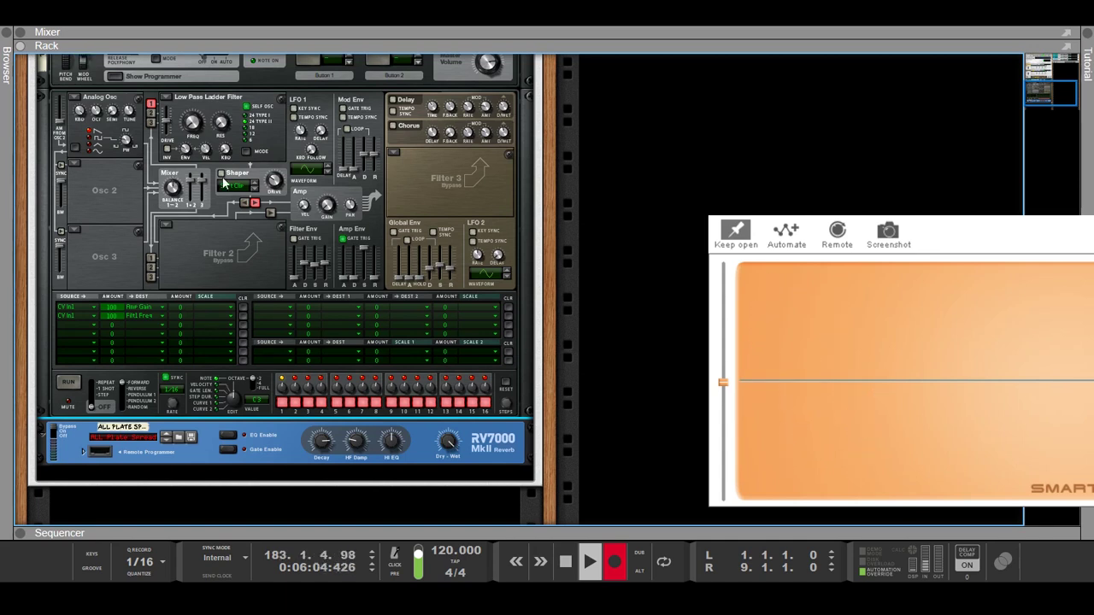
# - Set Thor's portamento mode to Auto
pyautogui.scroll(1, 126, 181)
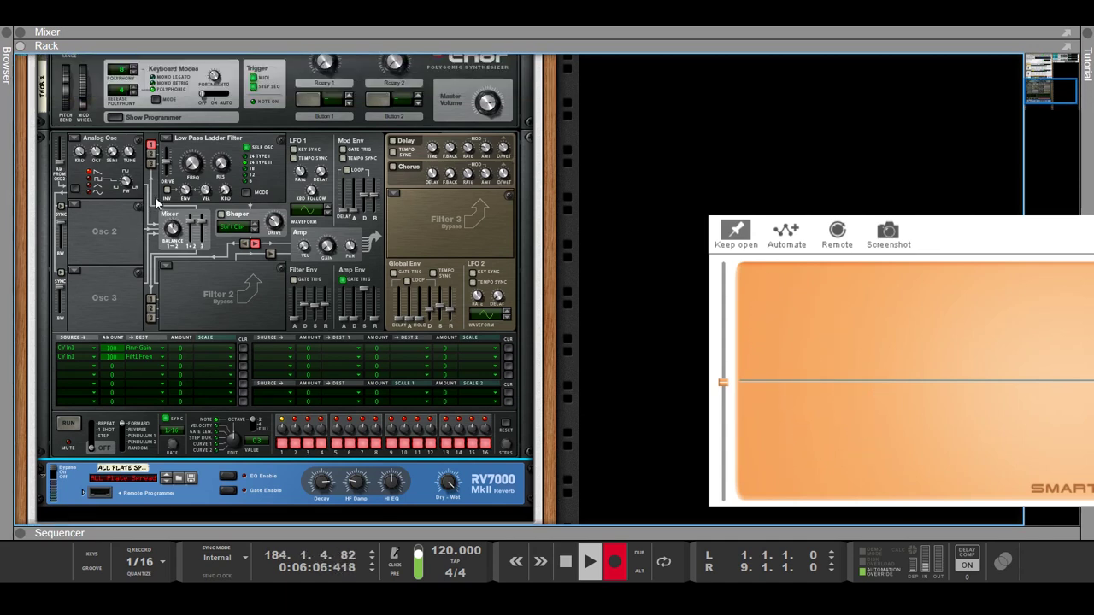
pyautogui.scroll(1, 165, 181)
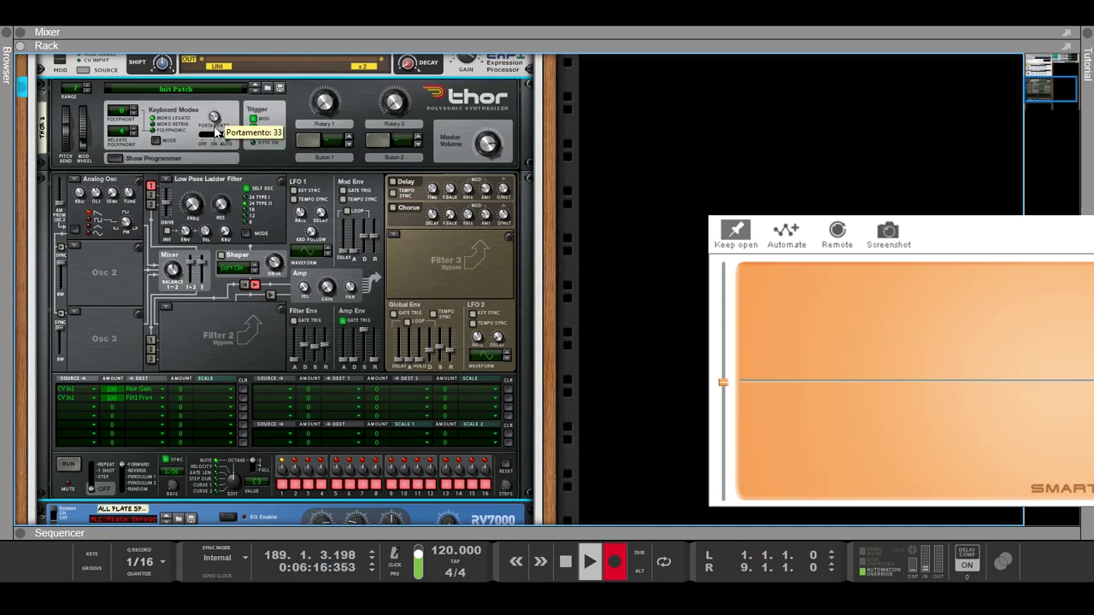
pyautogui.moveTo(217, 131); pyautogui.dragTo(213, 147)
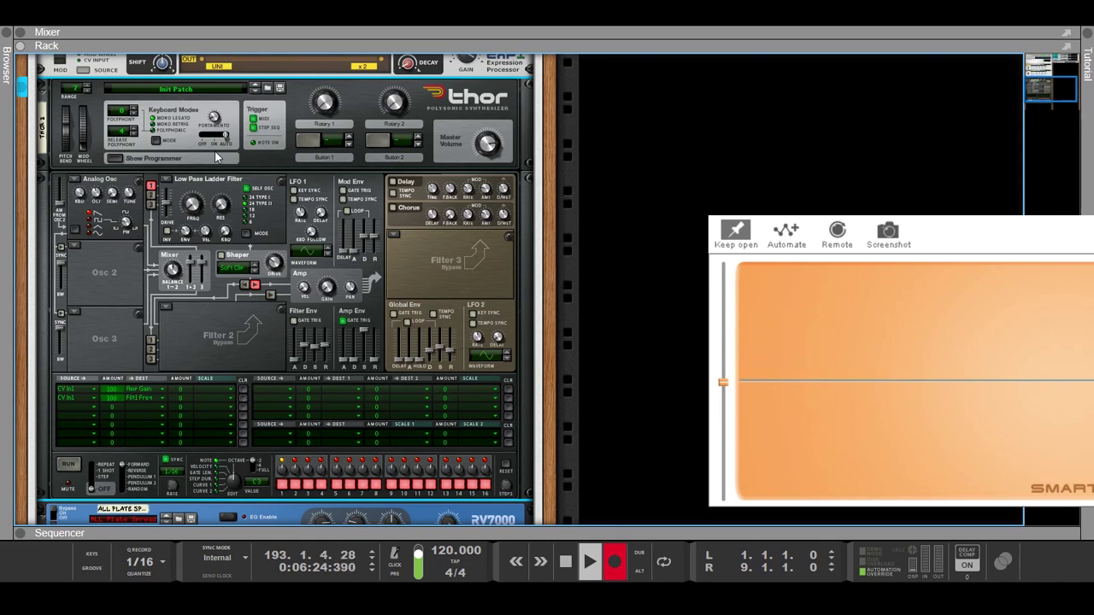
# - Set Thor's pitch bend range to 2
pyautogui.click(88, 91)
pyautogui.click(87, 90)
pyautogui.click(87, 90)
pyautogui.click(87, 91)
pyautogui.click(87, 91)
# - Switch the RV7000 on, reduce its Dry-Wet mix and set its Decay to 76
pyautogui.scroll(-5, 218, 295)
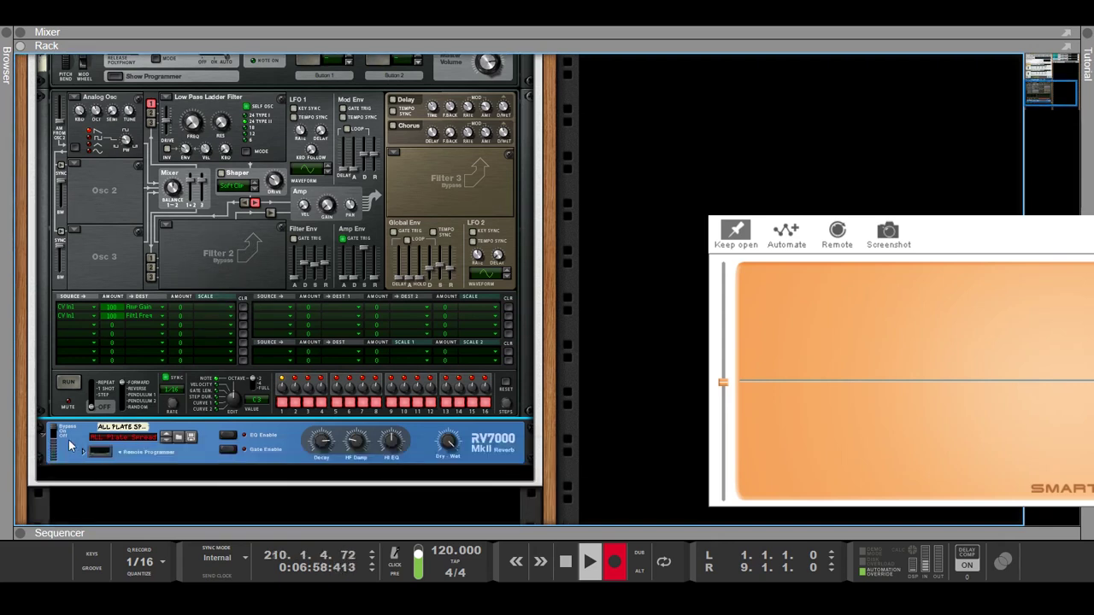
pyautogui.click(56, 433)
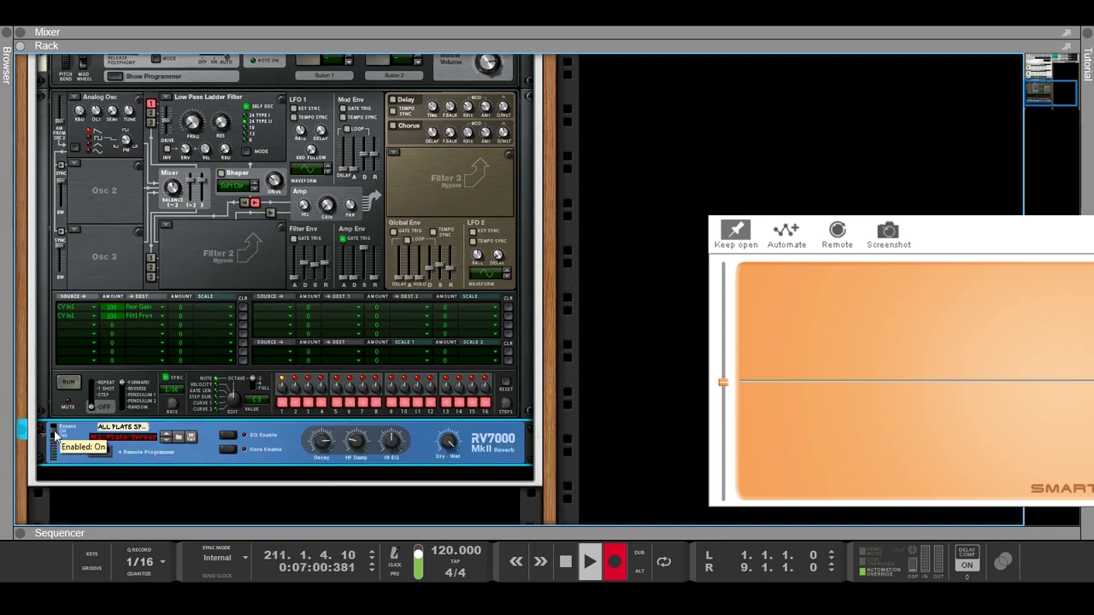
pyautogui.moveTo(458, 441); pyautogui.dragTo(453, 580)
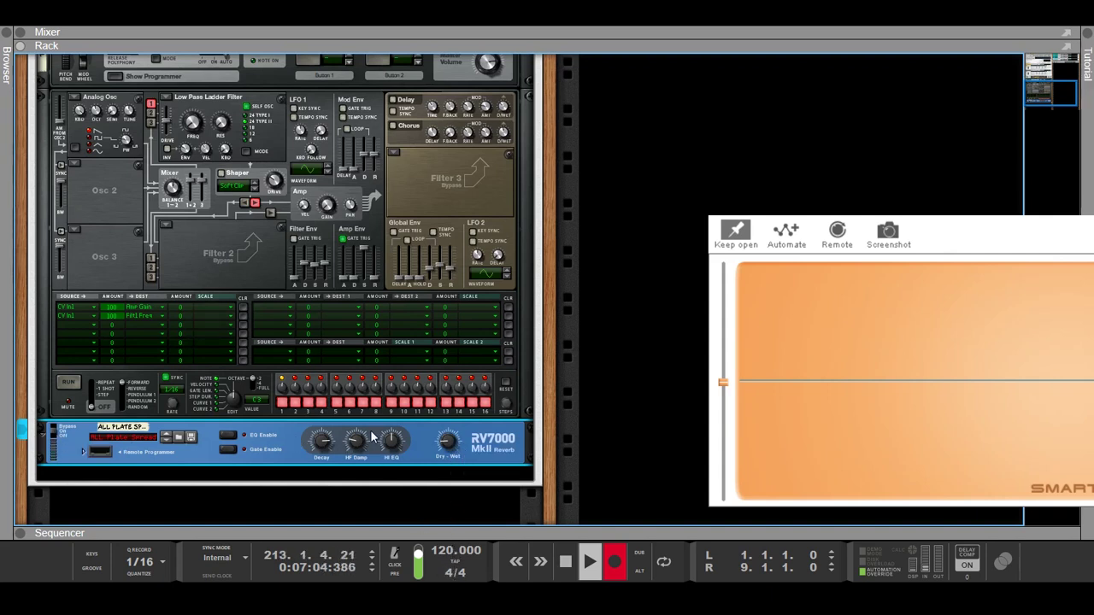
pyautogui.moveTo(322, 440); pyautogui.dragTo(324, 484)
# - Load an Analog Osc into Thor's Osc 2 slot and route it into Filter 1
pyautogui.click(77, 163)
pyautogui.click(89, 176)
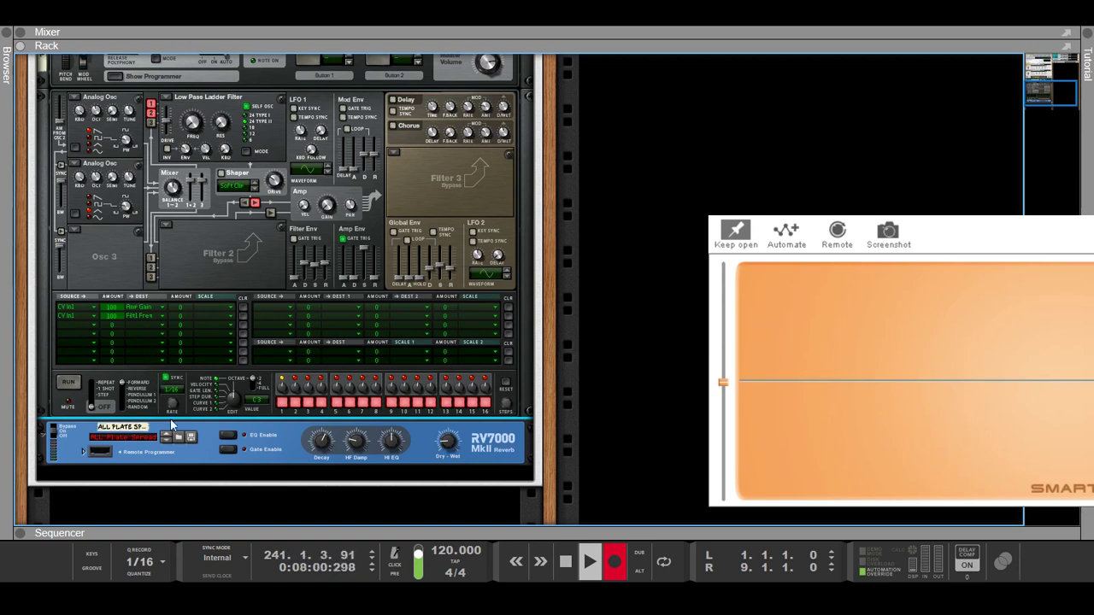
# - Route Mod Wheel to Filter 1 frequency with a positive amount in the third row of Thor's modulation matrix
pyautogui.click(262, 487)
pyautogui.moveTo(112, 326); pyautogui.dragTo(124, 267)
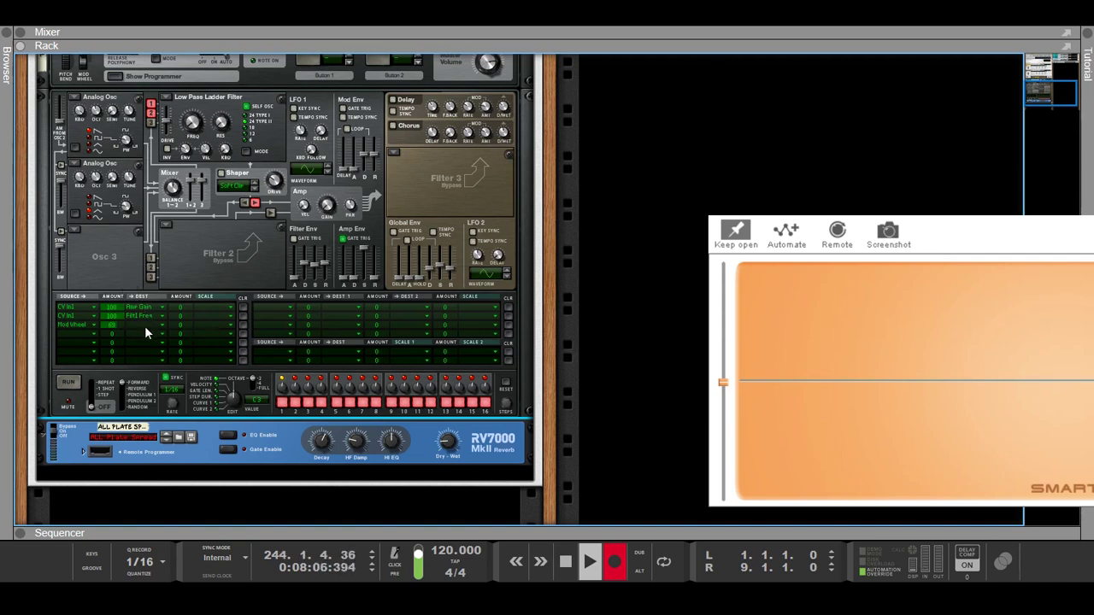
pyautogui.click(323, 330)
# - Fine-tune the Decay of the RV7000 reverb
pyautogui.moveTo(326, 431)
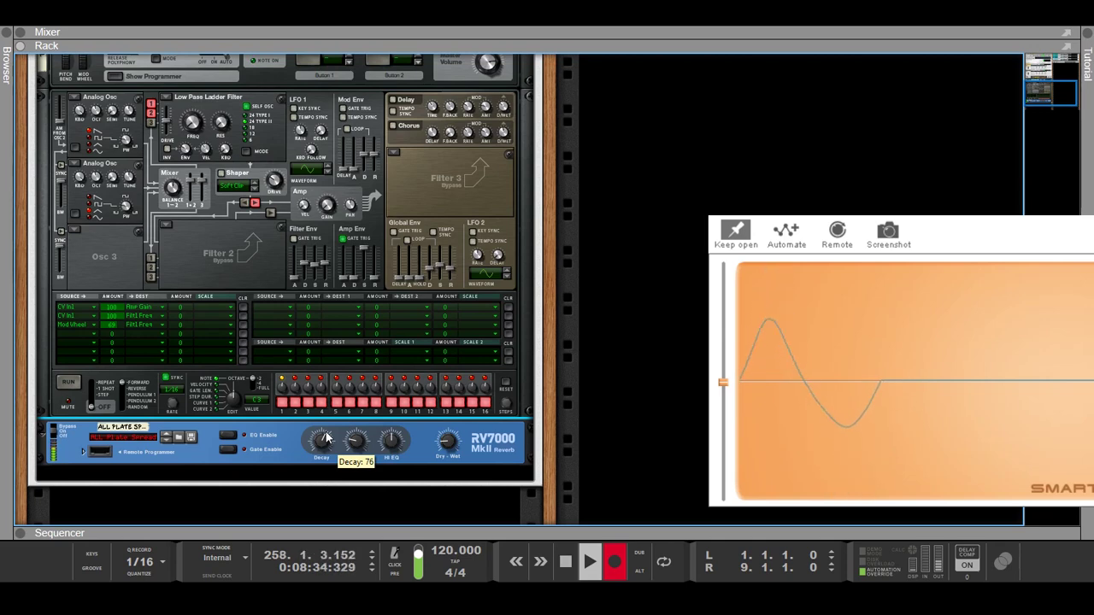
pyautogui.scroll(2, 325, 437)
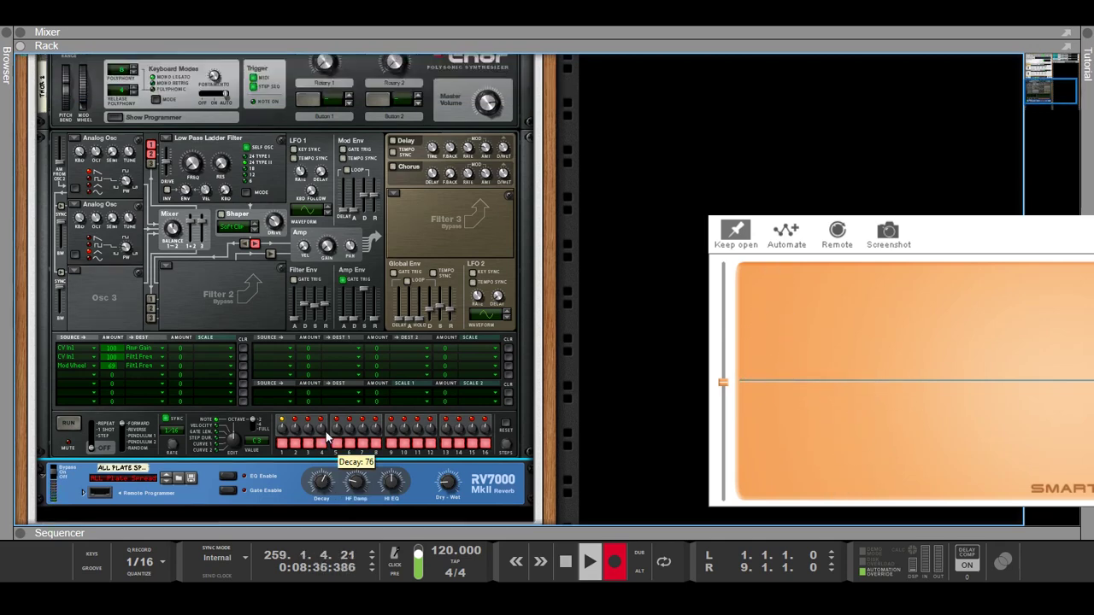
pyautogui.scroll(2, 325, 438)
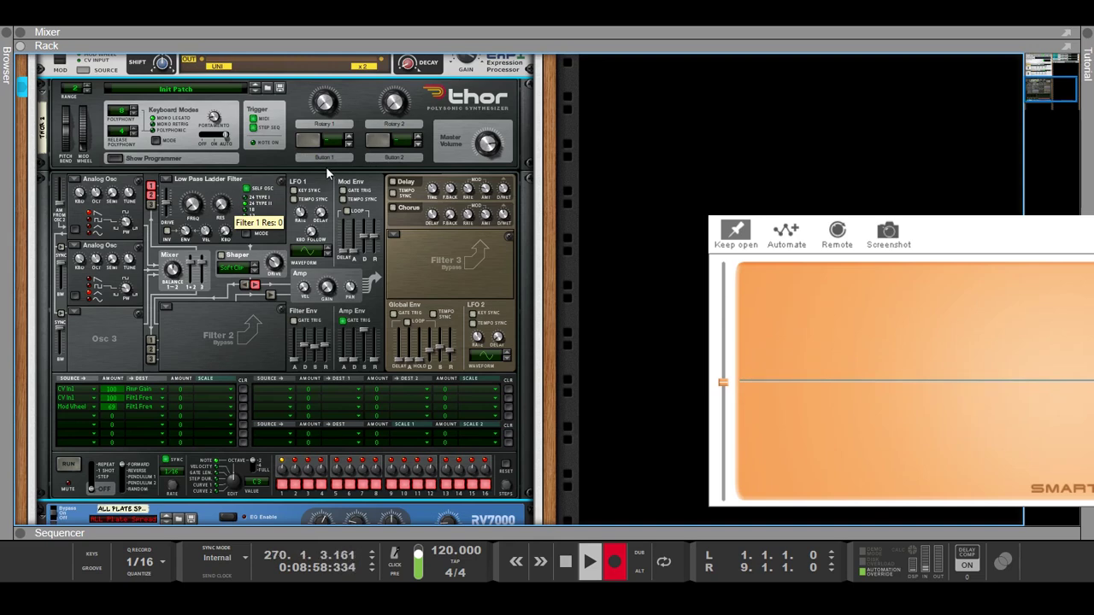
pyautogui.scroll(-3, 326, 214)
pyautogui.click(323, 436)
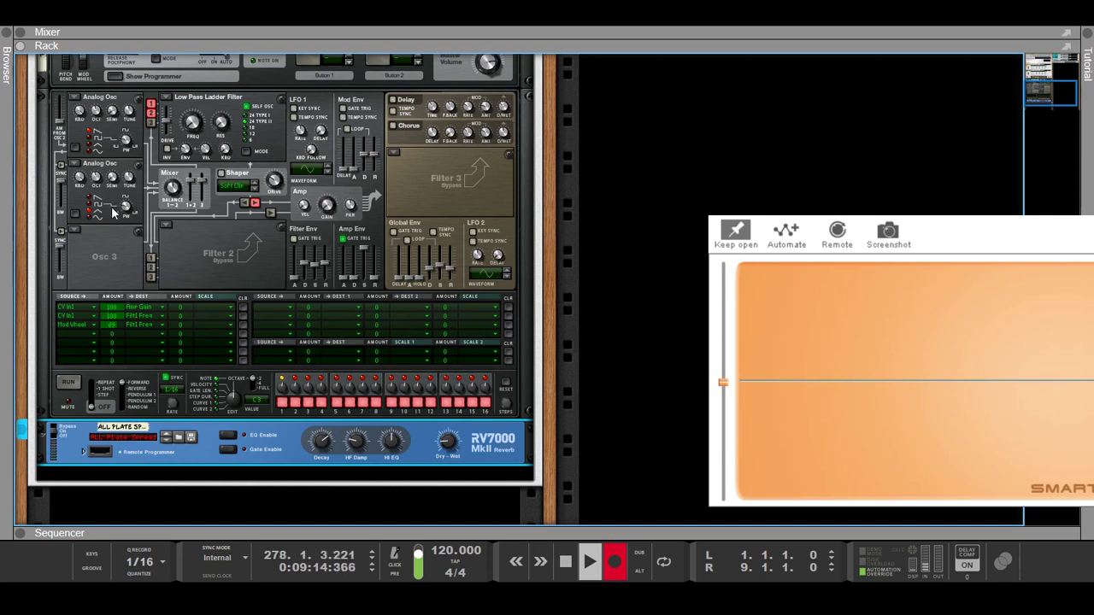
# - Try an Analog Osc and a Wavetable Osc in Thor's Osc 3 slot and step through several wavetables
pyautogui.click(75, 229)
pyautogui.click(112, 239)
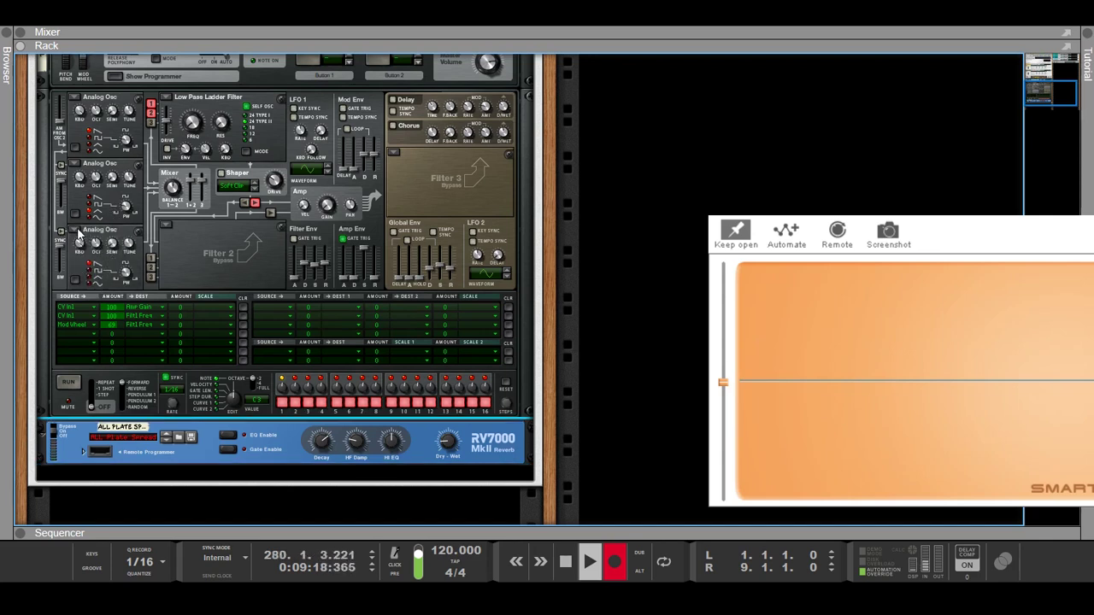
pyautogui.click(83, 255)
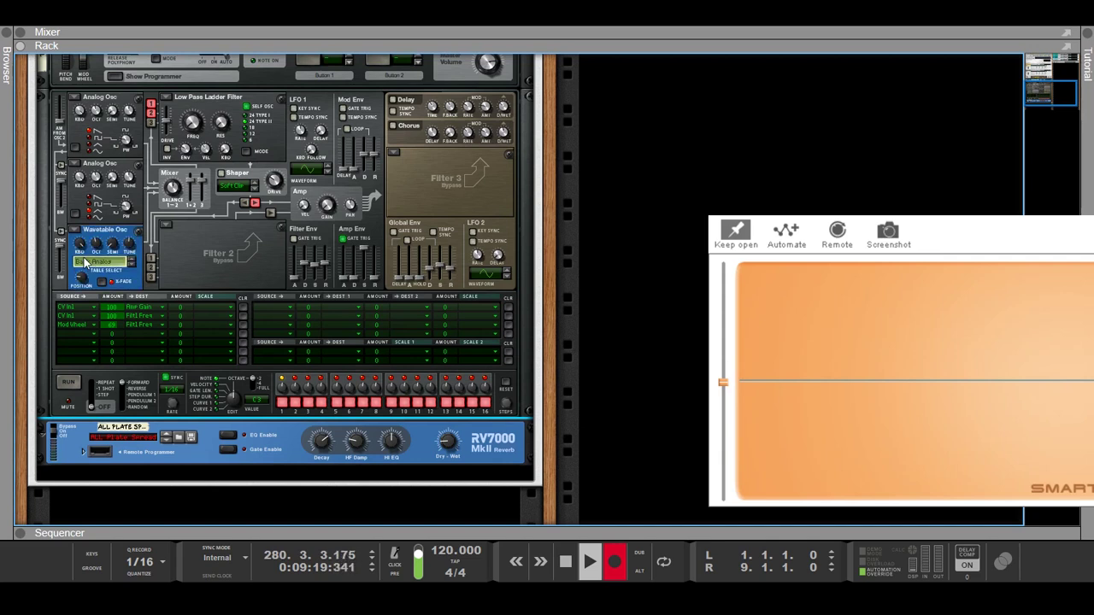
pyautogui.click(133, 268)
pyautogui.click(132, 268)
pyautogui.click(132, 267)
pyautogui.click(133, 268)
# - Try the Phase Mod, FM Pair, Noise and Multi oscillators in Thor's Osc 3 slot, and switch the slot off
pyautogui.click(105, 278)
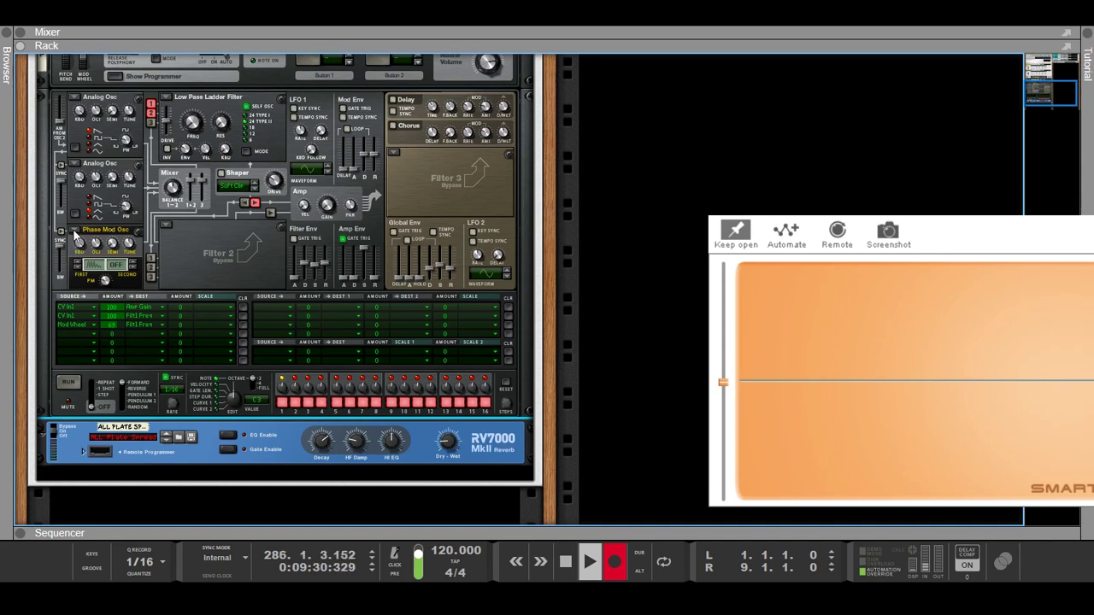
pyautogui.click(90, 288)
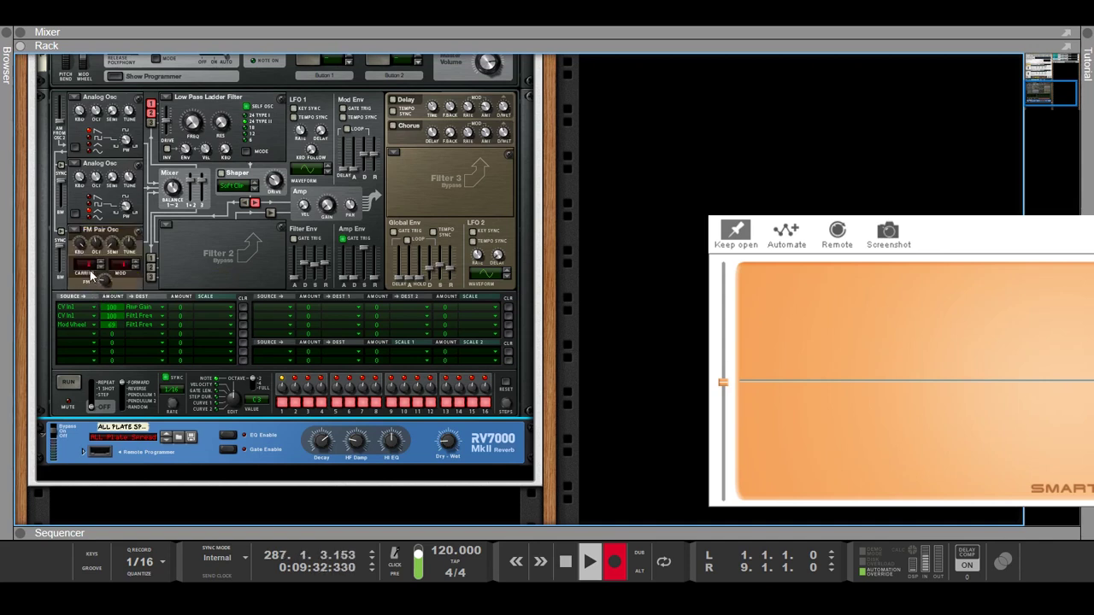
pyautogui.click(75, 238)
pyautogui.click(104, 317)
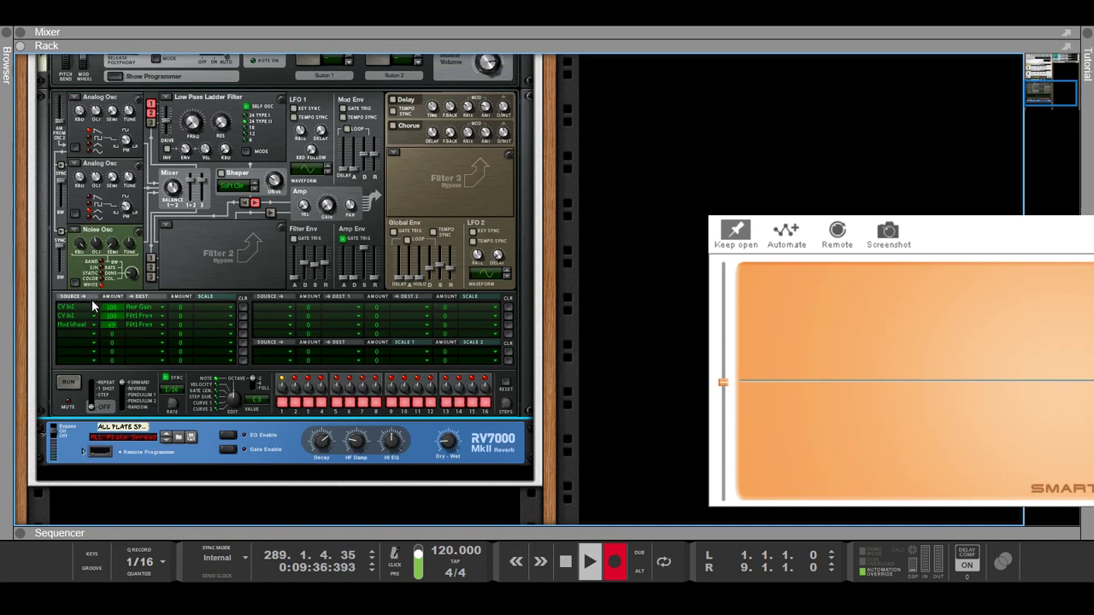
pyautogui.click(91, 300)
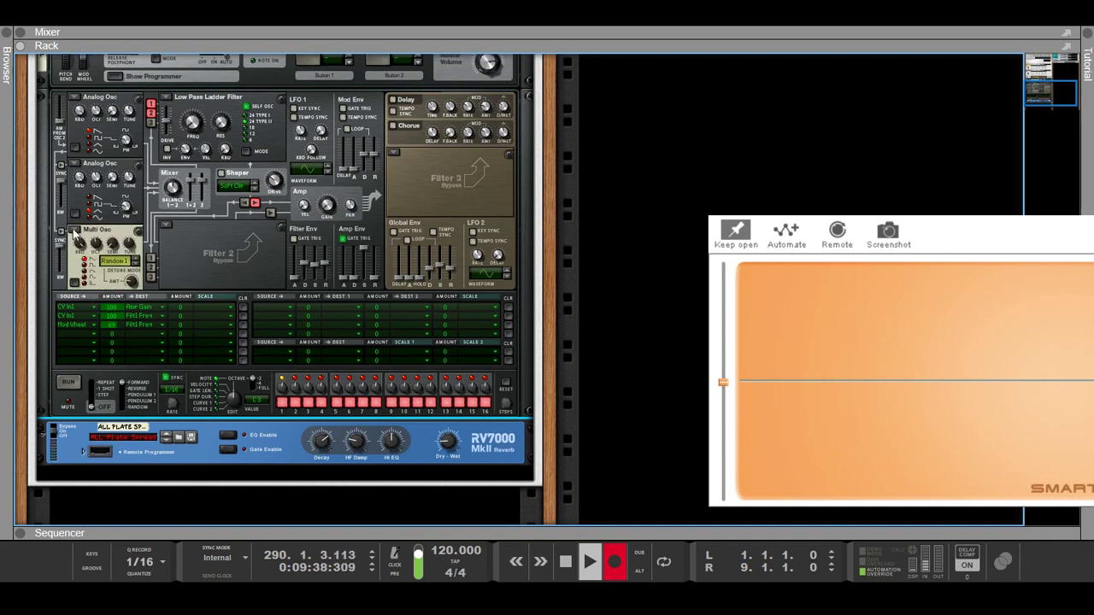
pyautogui.click(105, 338)
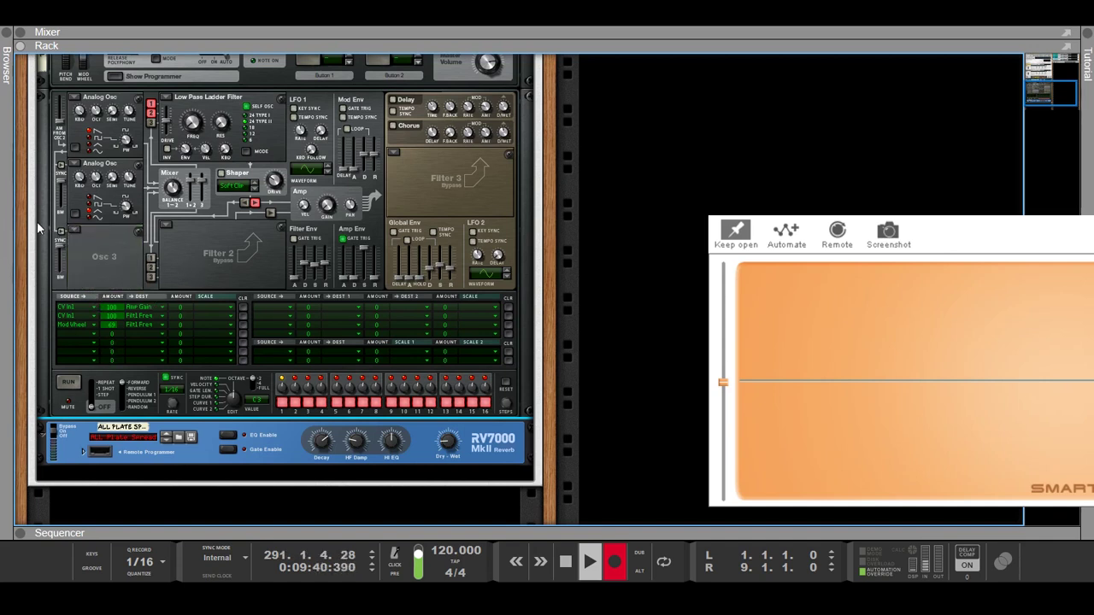
# - Inspect the rear-panel connections of the RV7000, Thor and EXP1
pyautogui.press('Tab')
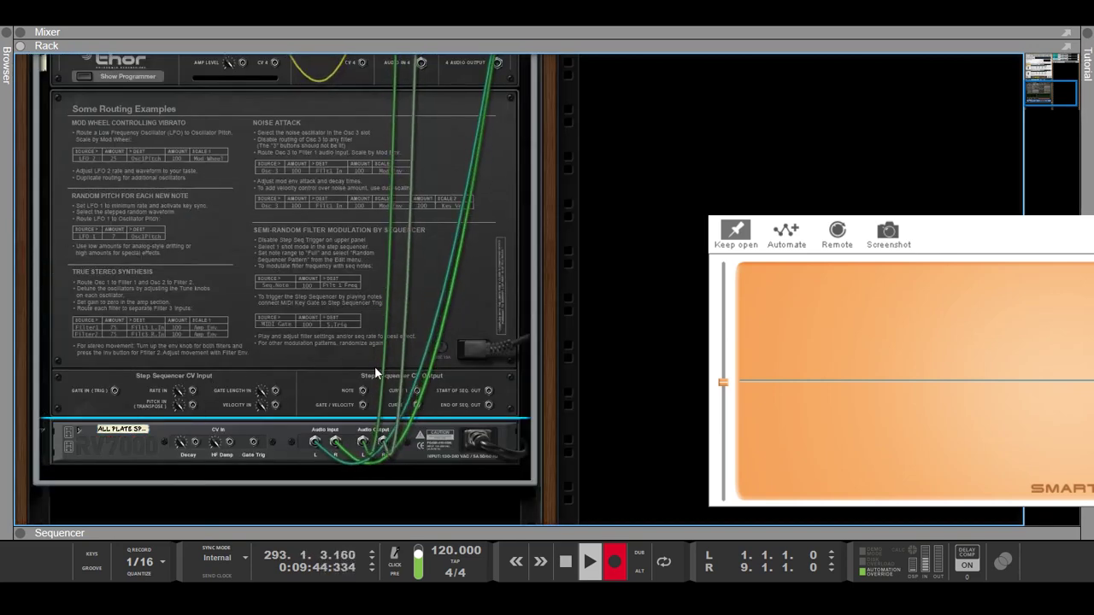
pyautogui.scroll(3, 253, 319)
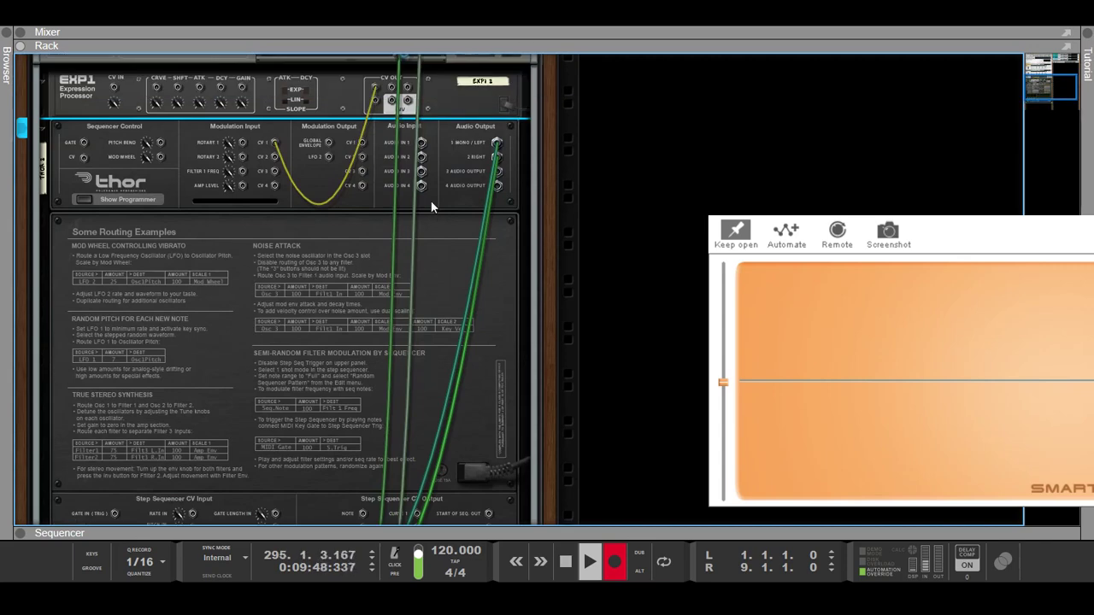
pyautogui.press('Tab')
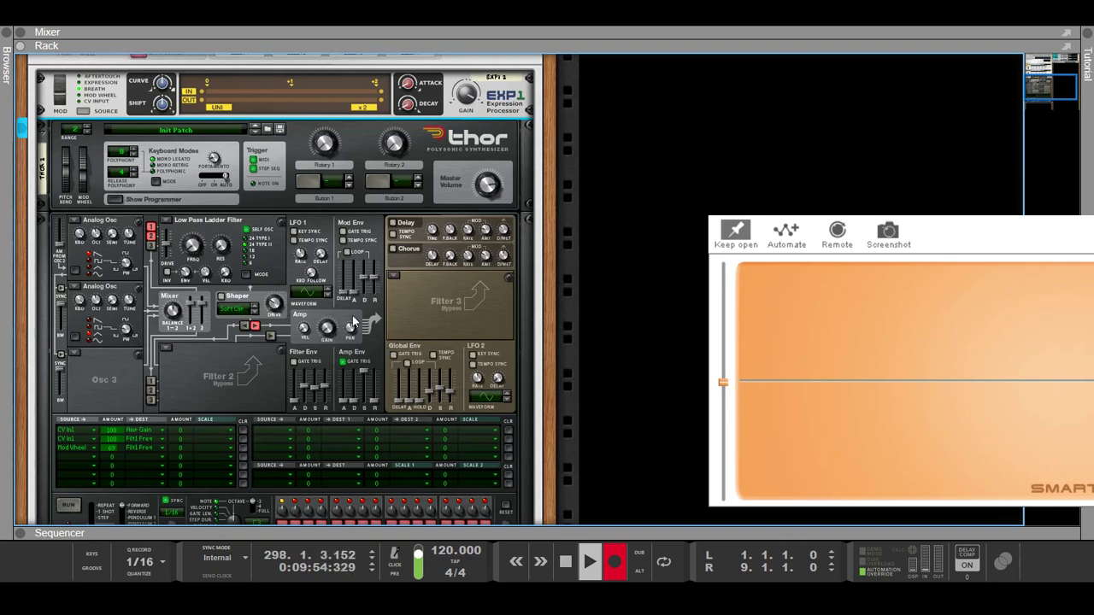
# - Try the Low Pass Ladder, State Variable, Comb and Formant filters in Filter 2 and Formant in Filter 3, returning both to Bypass
pyautogui.click(164, 347)
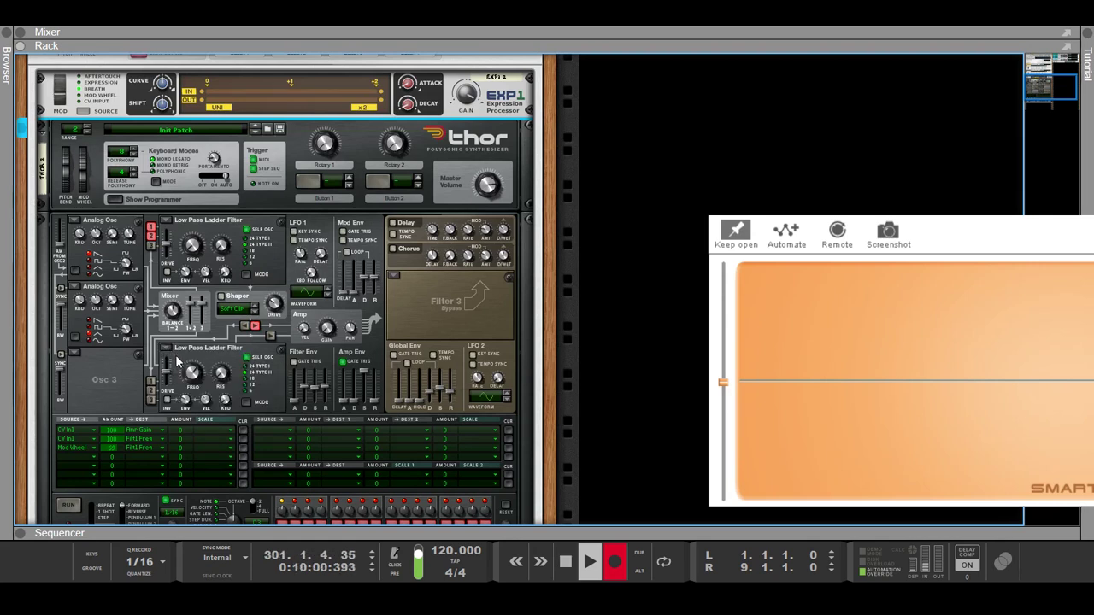
pyautogui.click(166, 349)
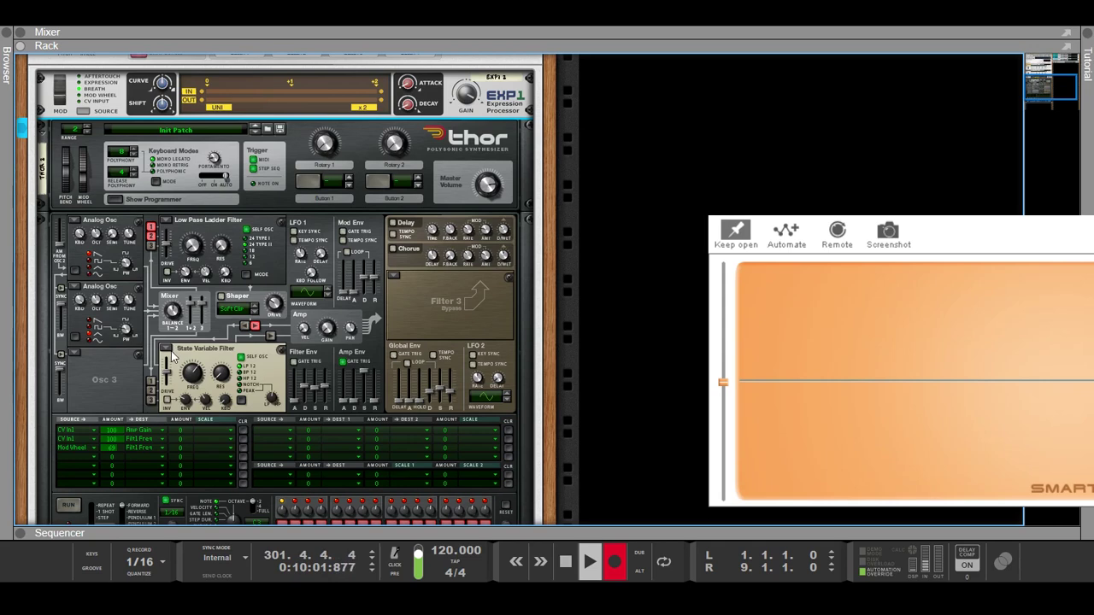
pyautogui.click(167, 349)
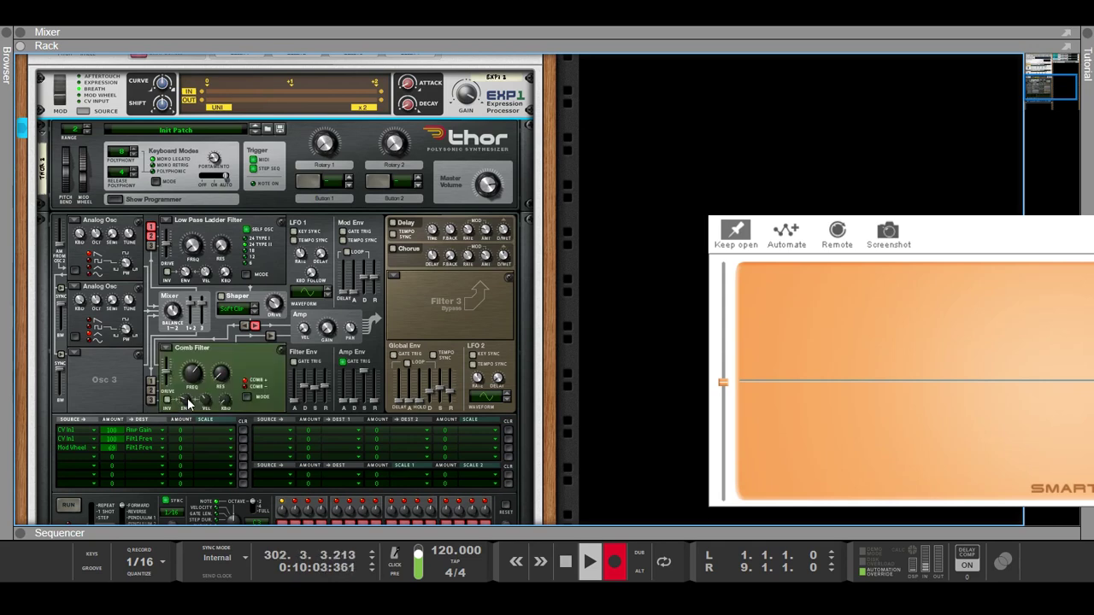
pyautogui.click(166, 349)
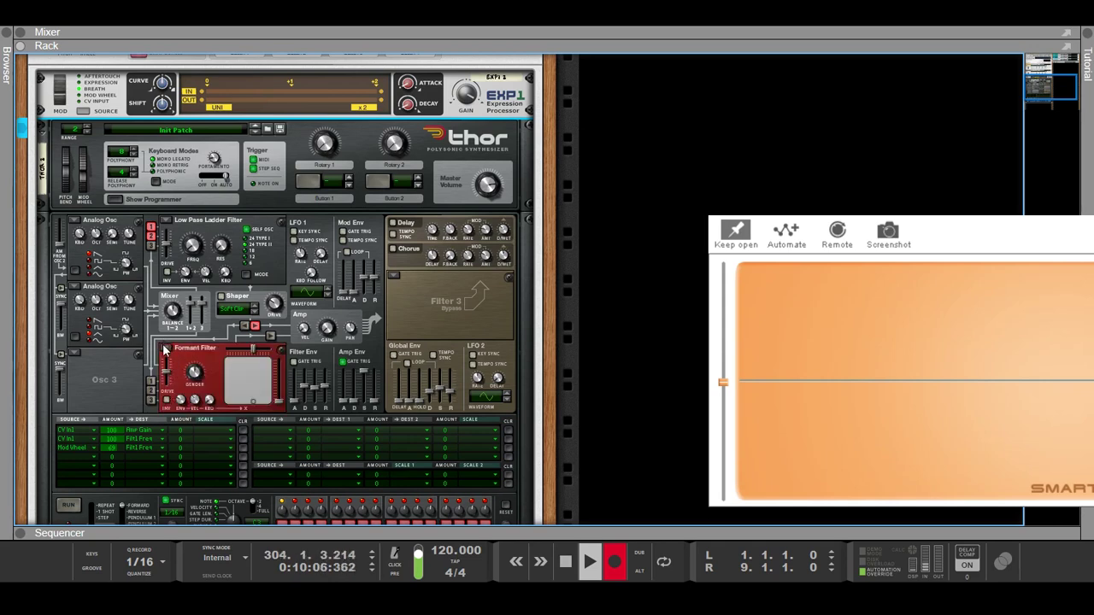
pyautogui.click(189, 418)
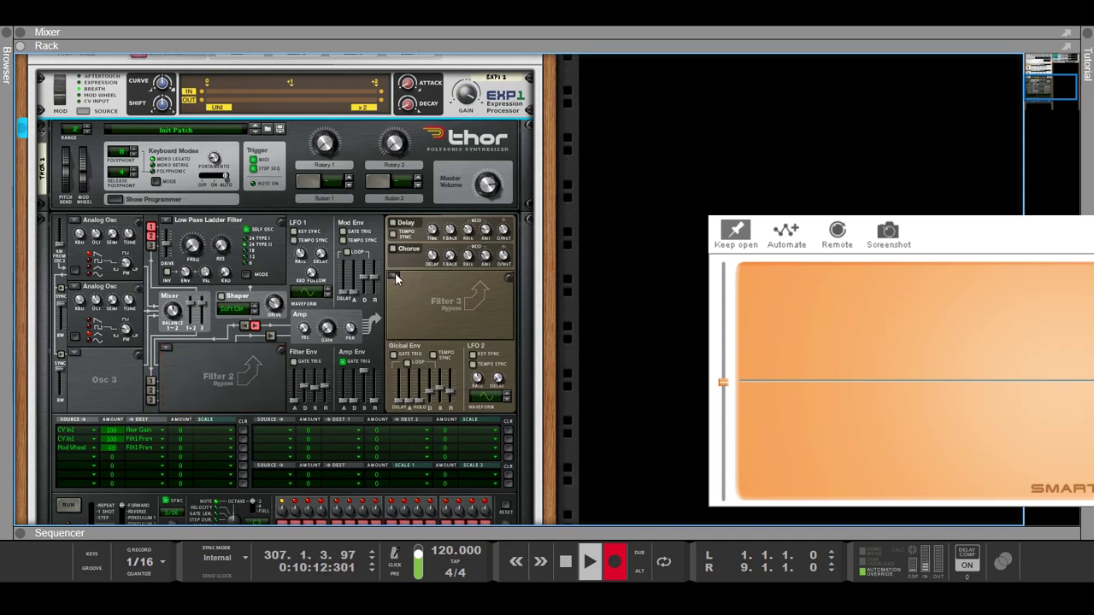
pyautogui.click(411, 333)
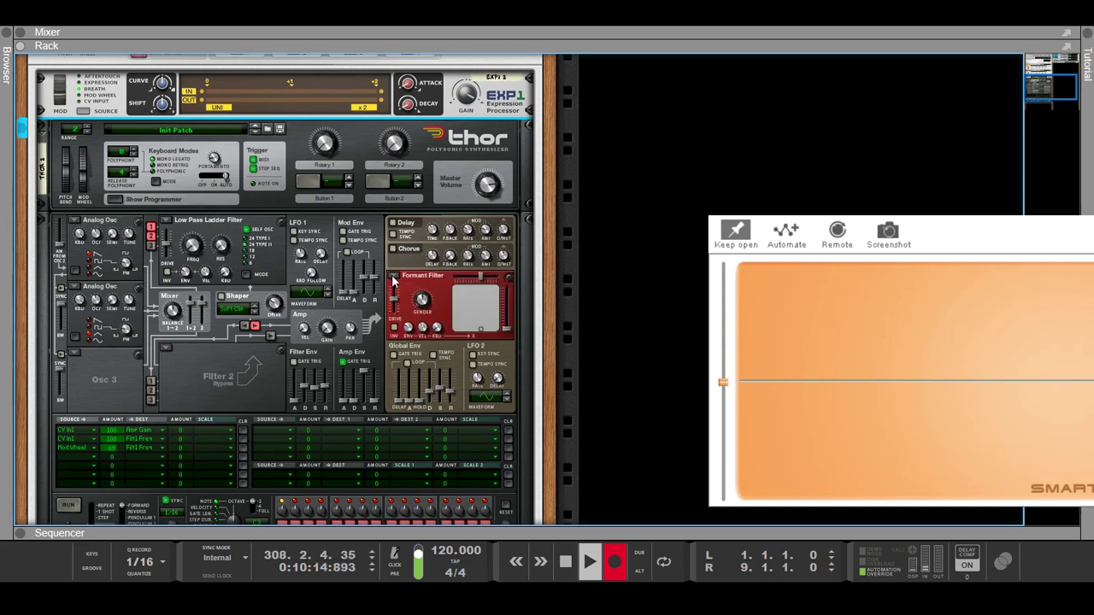
pyautogui.click(413, 345)
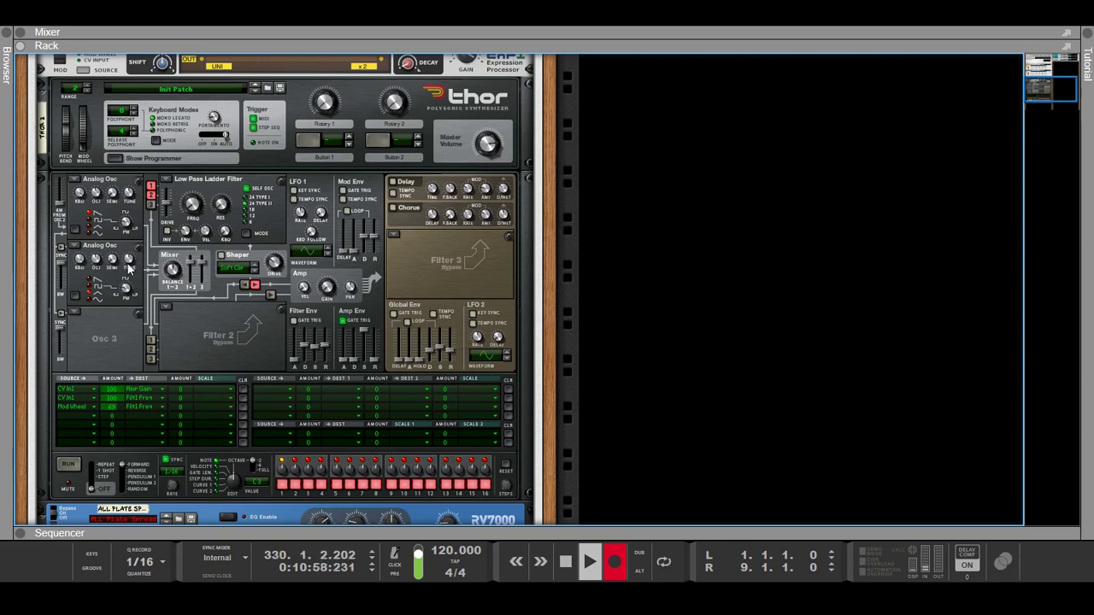
# - Detune Thor's second oscillator slightly with its Tune control
pyautogui.moveTo(127, 259); pyautogui.dragTo(131, 278)
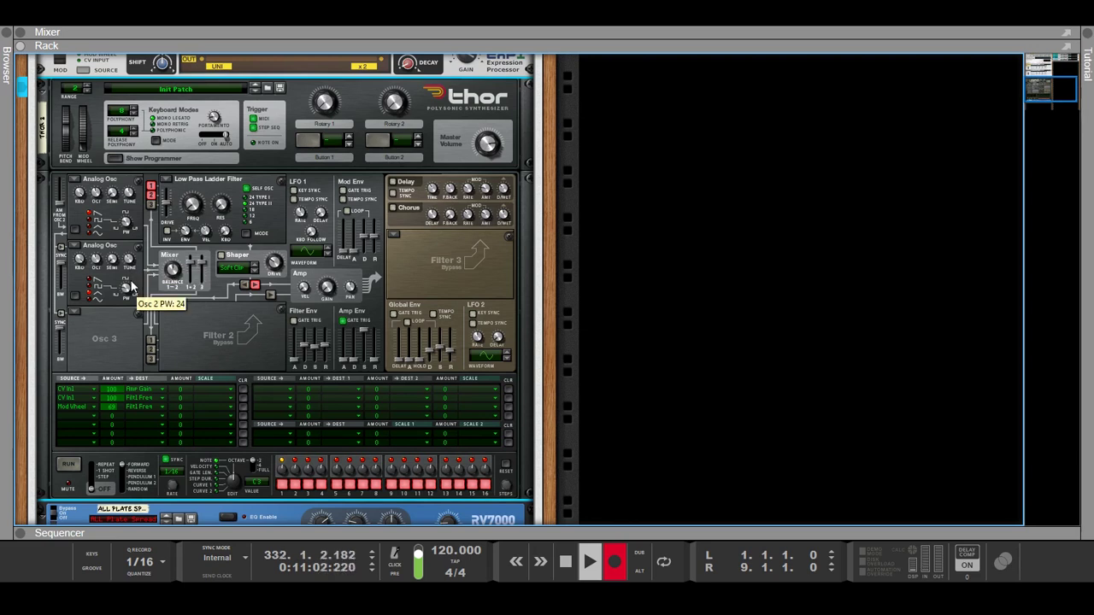